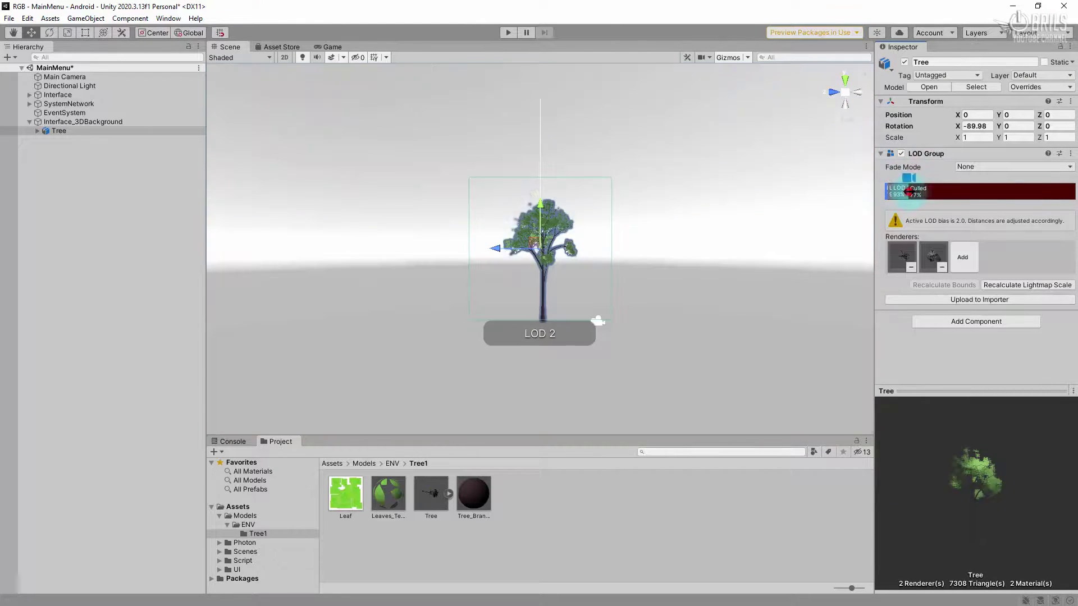
Step: Adjust the LOD range boundaries in the Tree object's LOD Group component
{"action": "left_click_drag", "start_coordinate": [896, 194], "coordinate": [983, 192]}
{"action": "left_click_drag", "start_coordinate": [889, 188], "coordinate": [934, 191]}
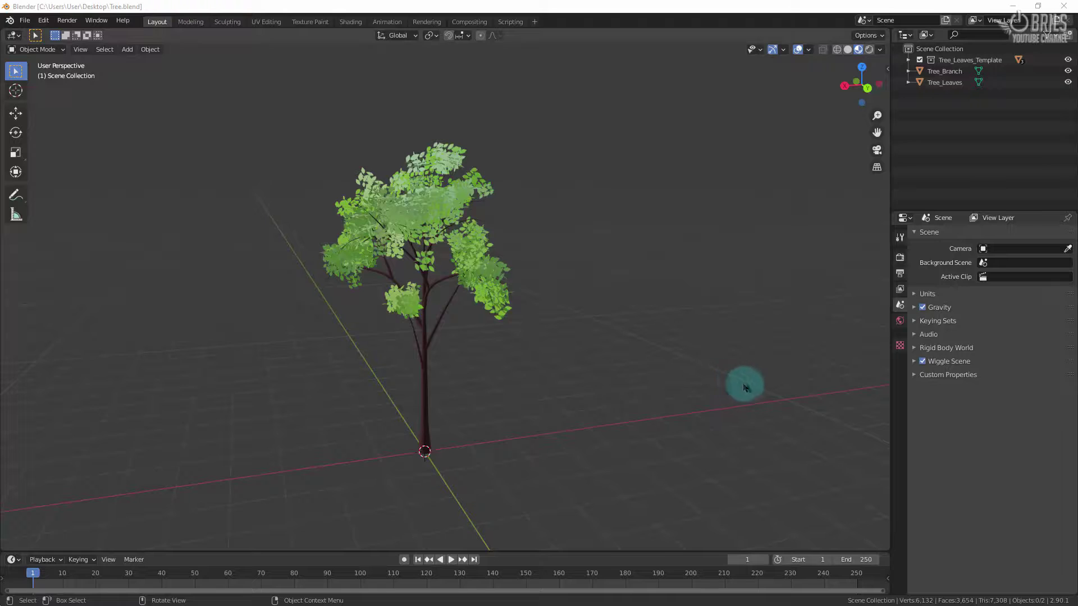
Step: In Blender, examine the tree model from several angles, the contents of the Tree_Leaves_Template collection, and the Tree_Branch object
{"action": "middle_click_drag", "start_coordinate": [820, 385], "coordinate": [451, 388]}
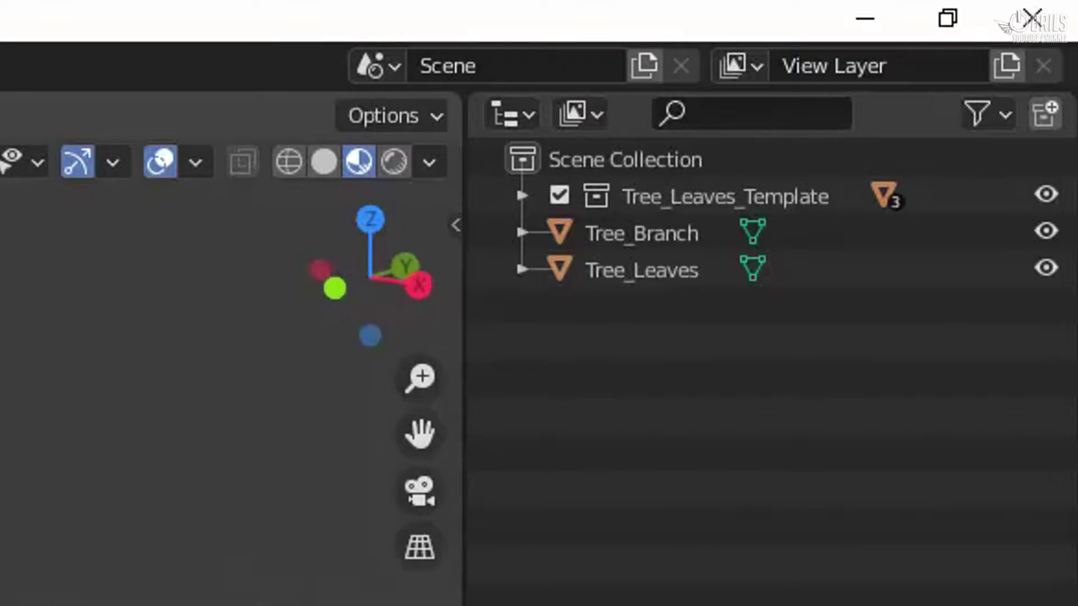
{"action": "middle_click_drag", "start_coordinate": [314, 388], "coordinate": [95, 376]}
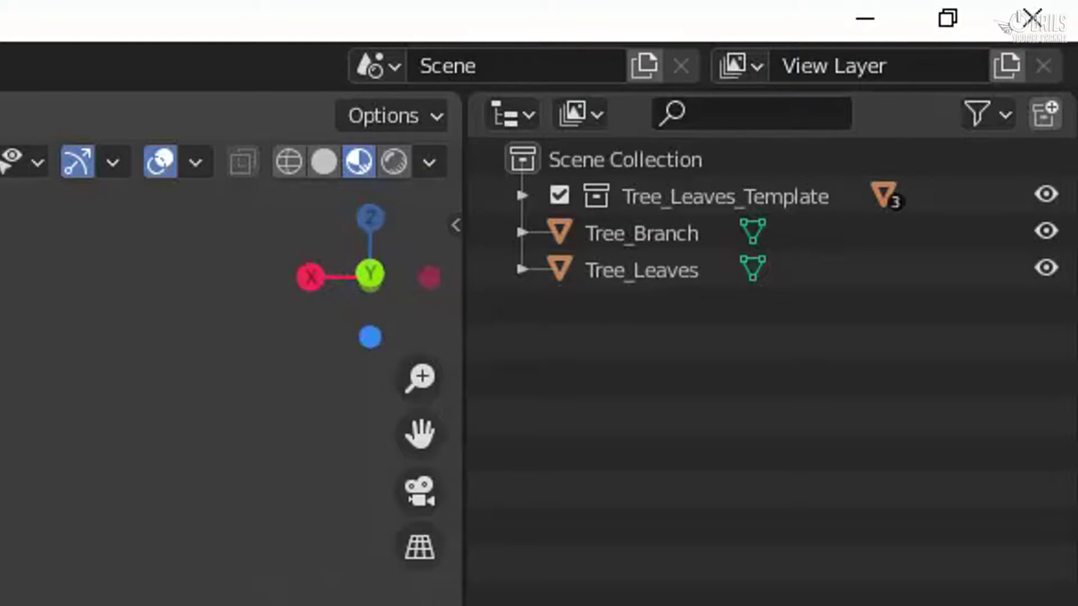
{"action": "middle_click_drag", "start_coordinate": [84, 562], "coordinate": [498, 301]}
{"action": "left_click", "coordinate": [522, 196]}
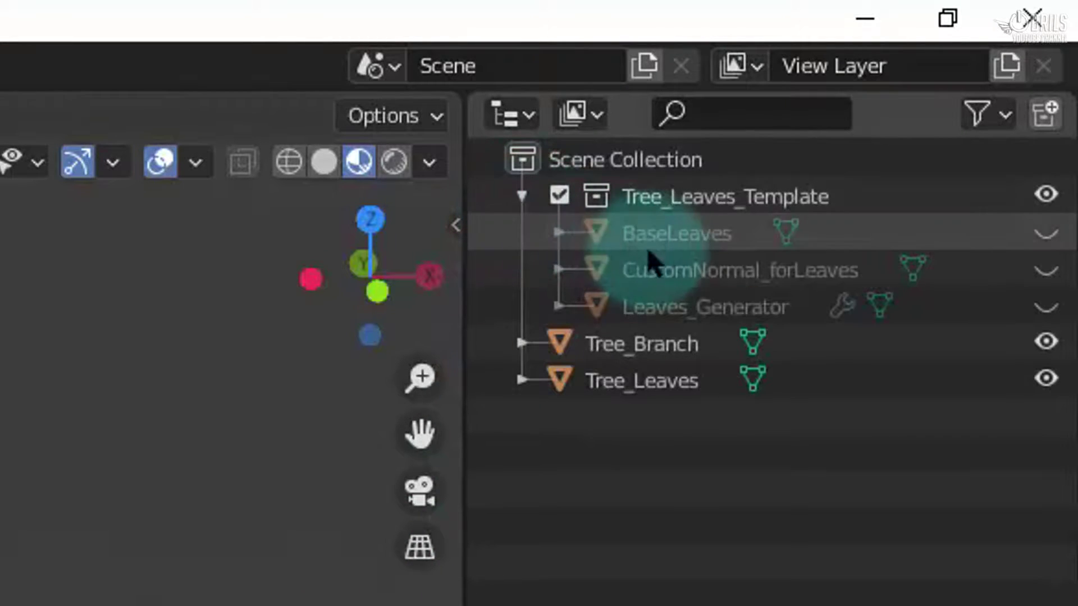
{"action": "left_click", "coordinate": [522, 194]}
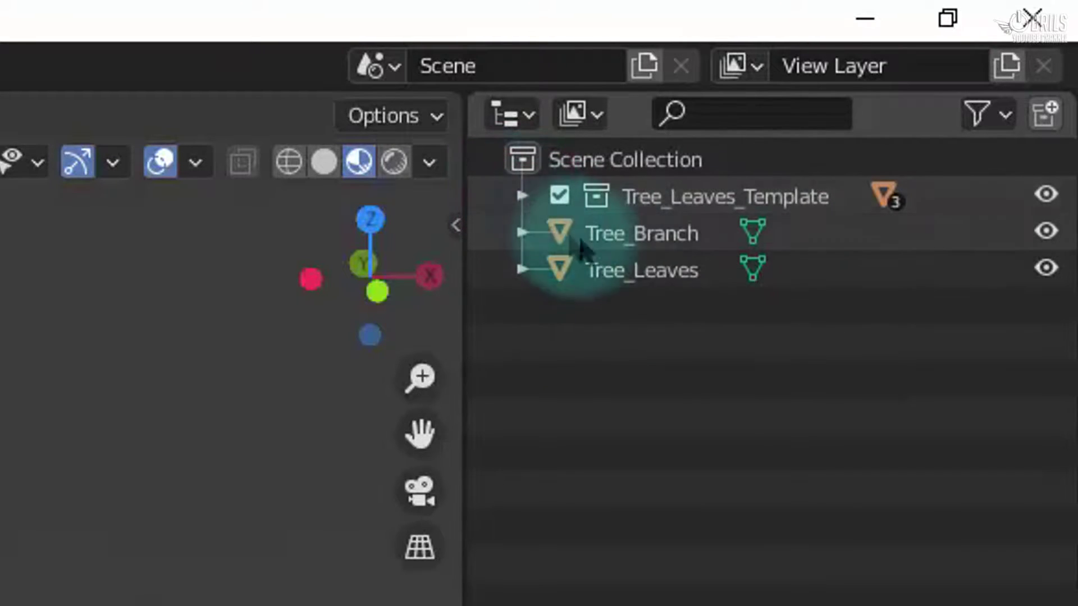
{"action": "left_click", "coordinate": [646, 240]}
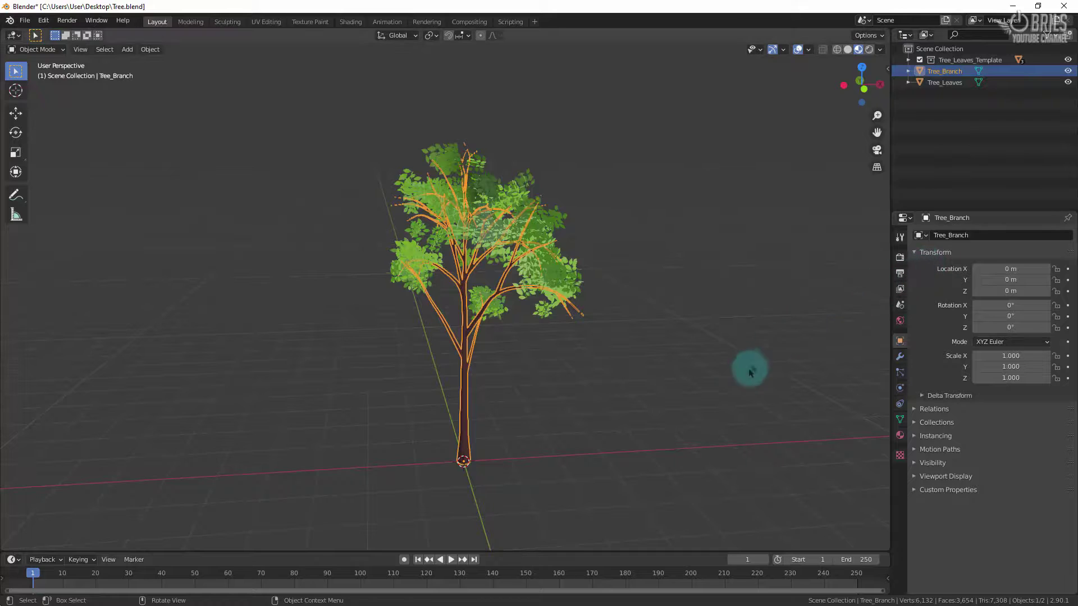
{"action": "middle_click_drag", "start_coordinate": [539, 428], "coordinate": [580, 421]}
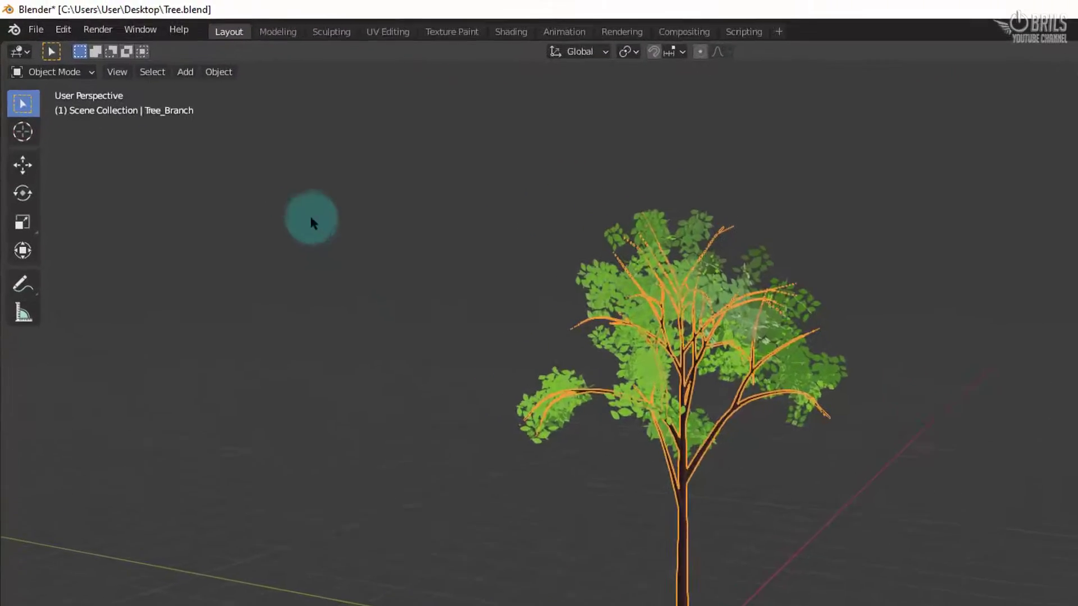
Step: Add a Plain Axes empty at the base of the tree trunk
{"action": "left_click", "coordinate": [128, 50]}
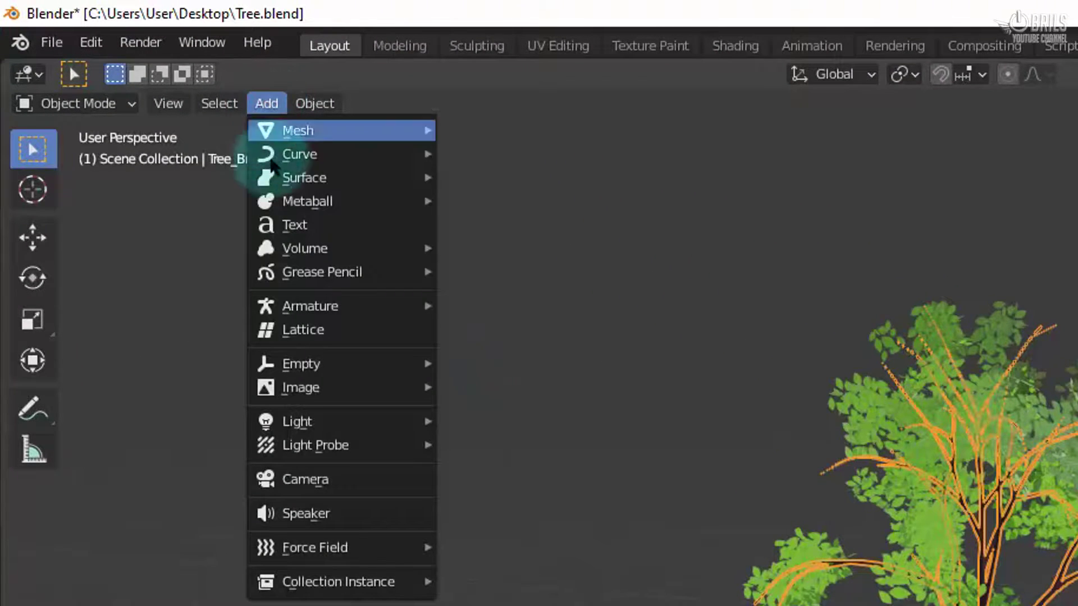
{"action": "mouse_move", "coordinate": [383, 373]}
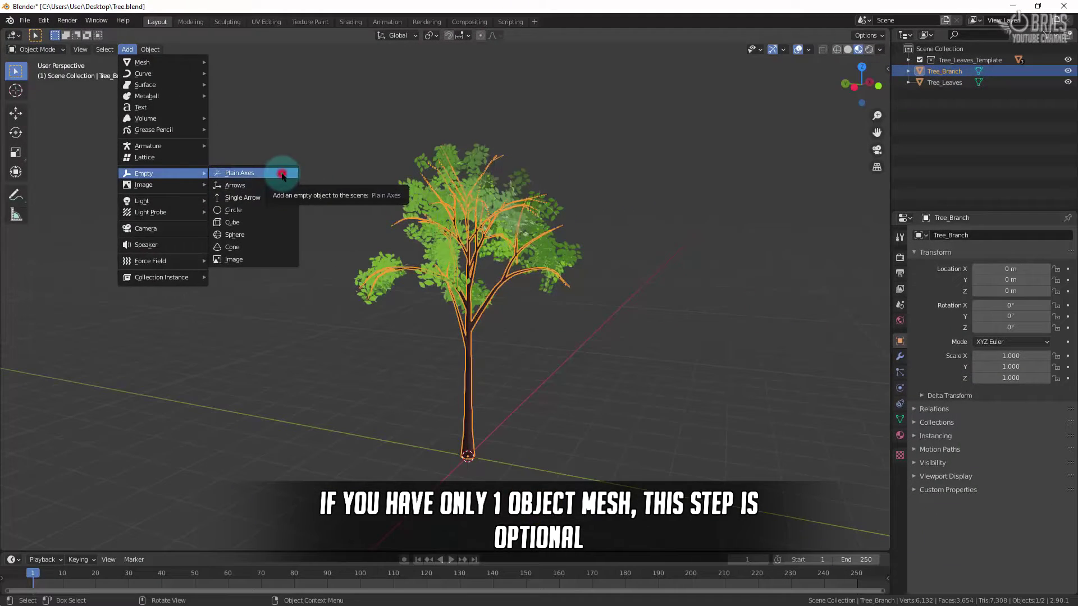
{"action": "left_click", "coordinate": [589, 363]}
{"action": "middle_click_drag", "start_coordinate": [570, 446], "coordinate": [578, 443]}
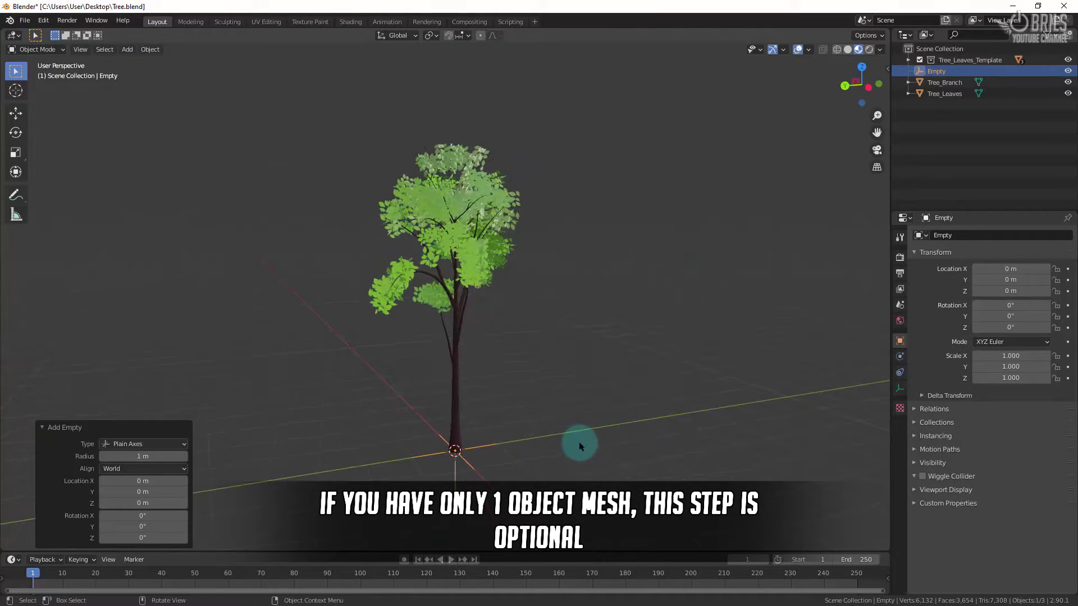
{"action": "left_click", "coordinate": [581, 441]}
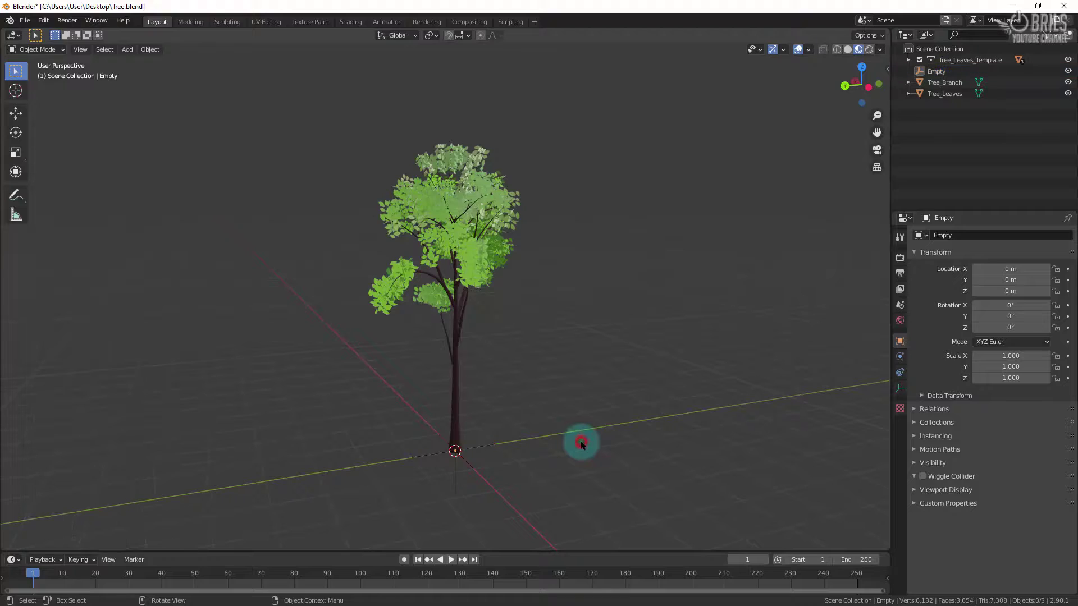
{"action": "key", "text": "shift+a"}
{"action": "mouse_move", "coordinate": [571, 437]}
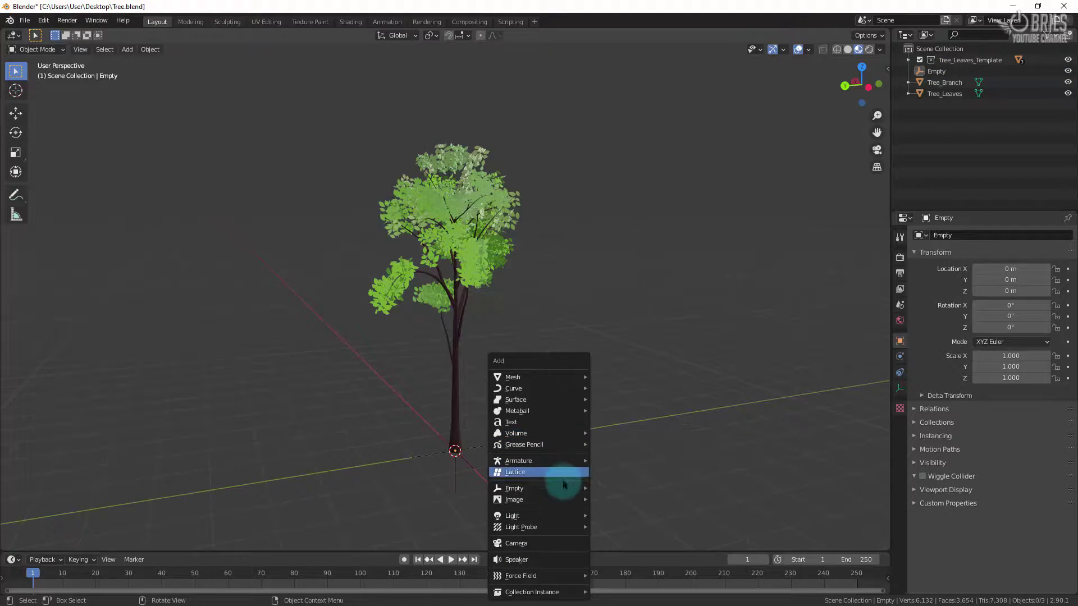
{"action": "mouse_move", "coordinate": [560, 488]}
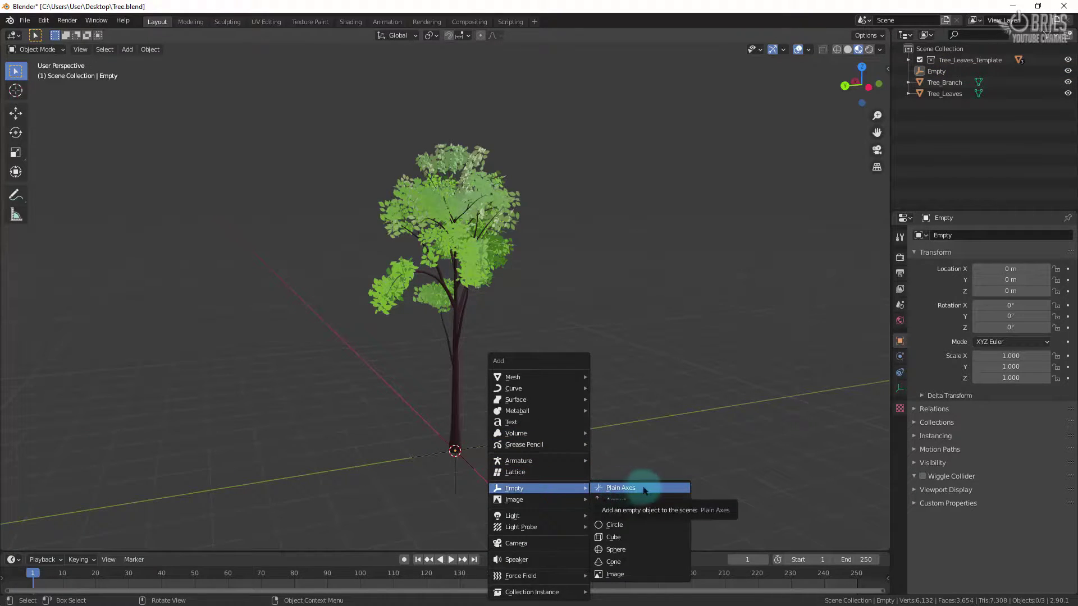
Step: Rename the empty at the tree's base as Tree
{"action": "left_click", "coordinate": [685, 411]}
{"action": "type", "text": "Tree"}
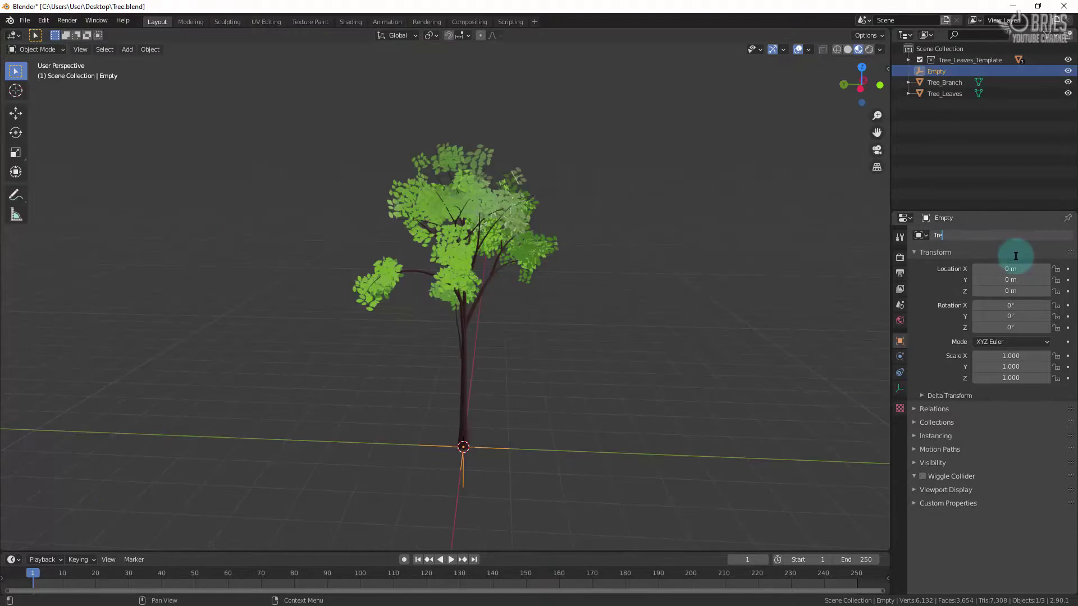
{"action": "key", "text": "Return"}
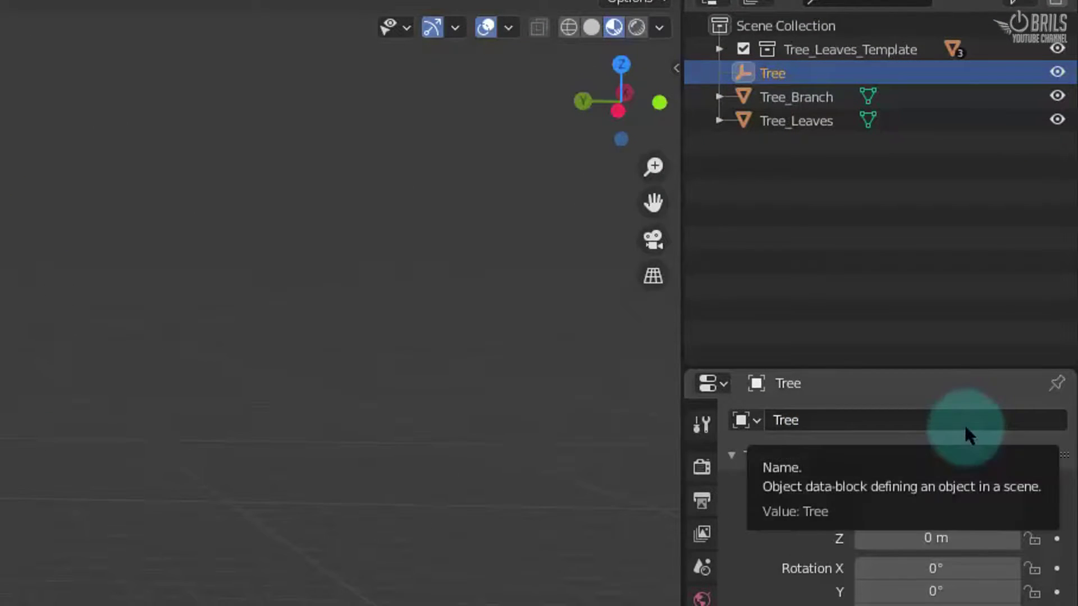
Step: Parent Tree_Leaves and Tree_Branch to the Tree empty with the Object option, and expand Tree in the hierarchy
{"action": "left_click", "coordinate": [788, 121]}
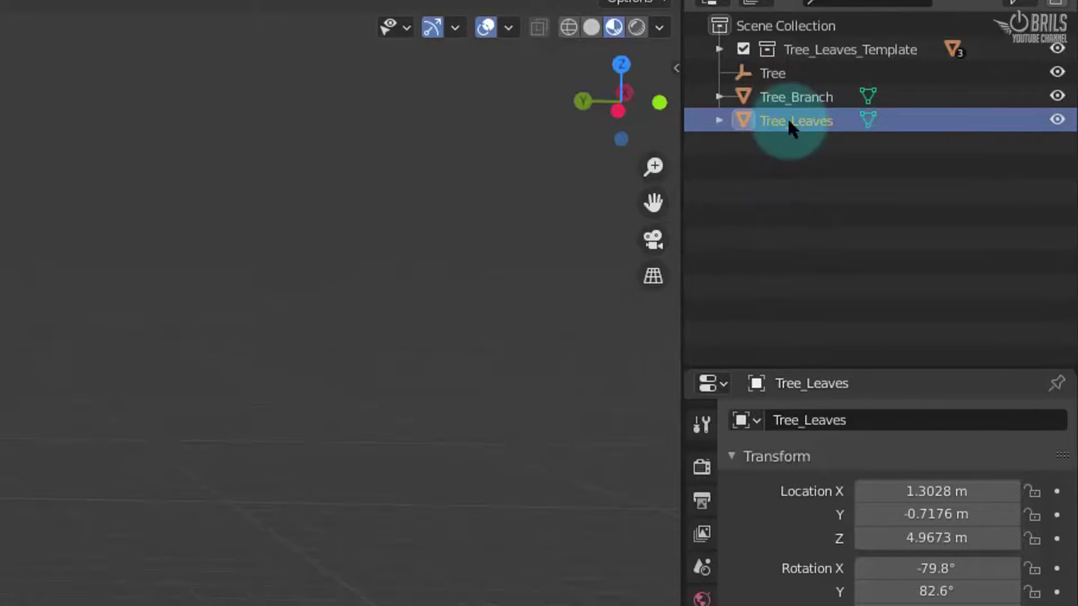
{"action": "left_click", "coordinate": [807, 95], "text": "ctrl"}
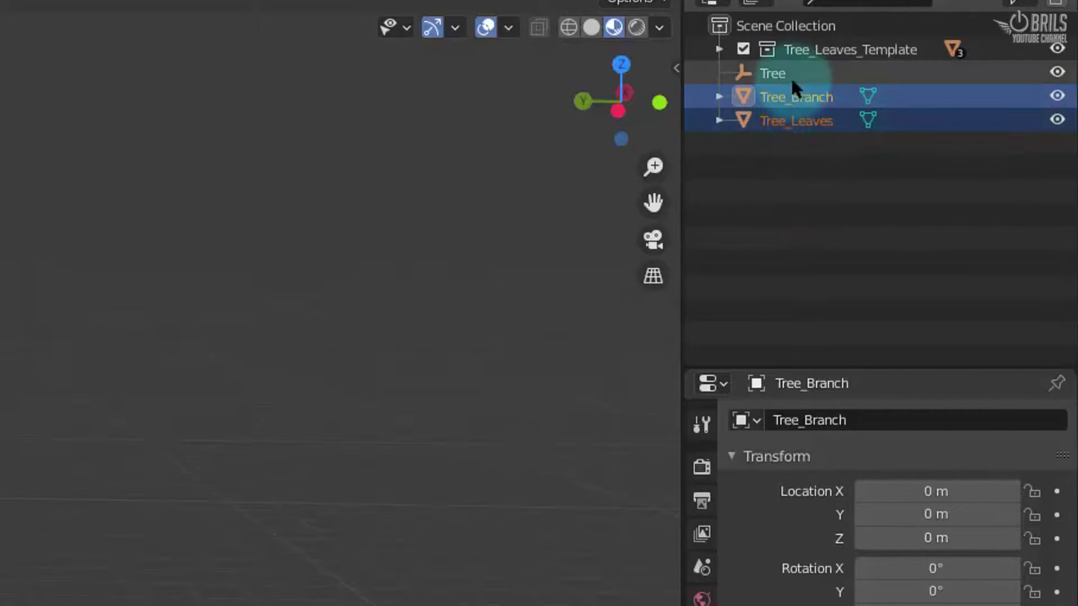
{"action": "left_click", "coordinate": [792, 70], "text": "ctrl"}
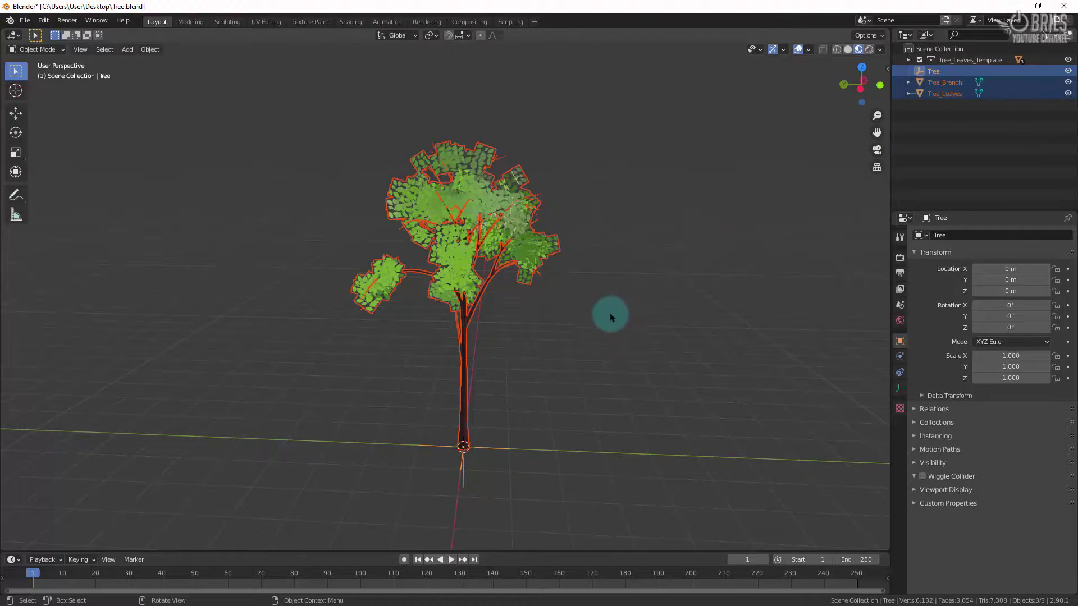
{"action": "right_click", "coordinate": [566, 336]}
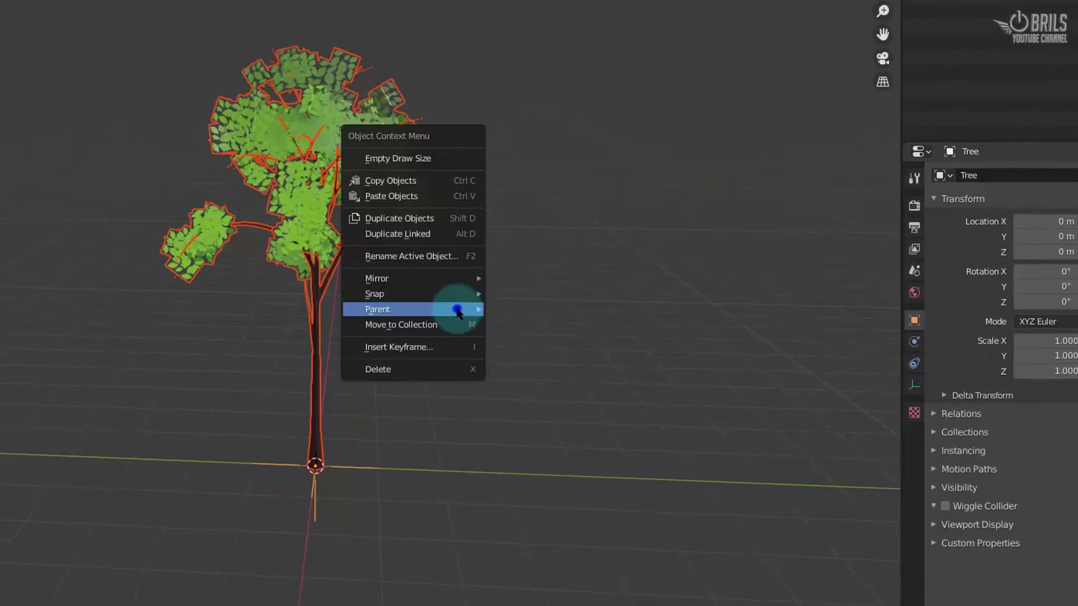
{"action": "mouse_move", "coordinate": [566, 335]}
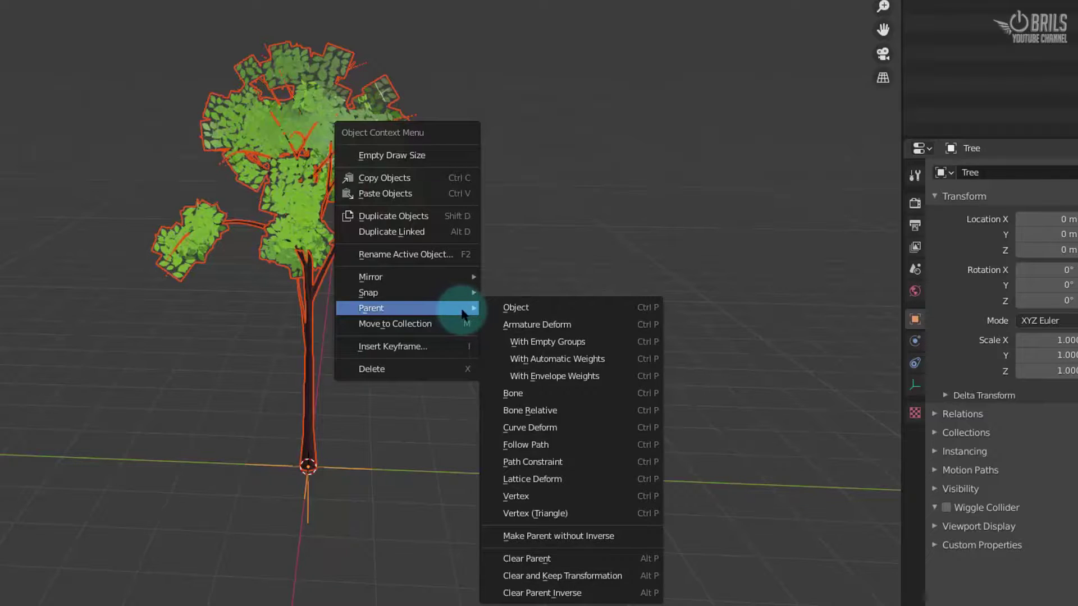
{"action": "left_click", "coordinate": [612, 308]}
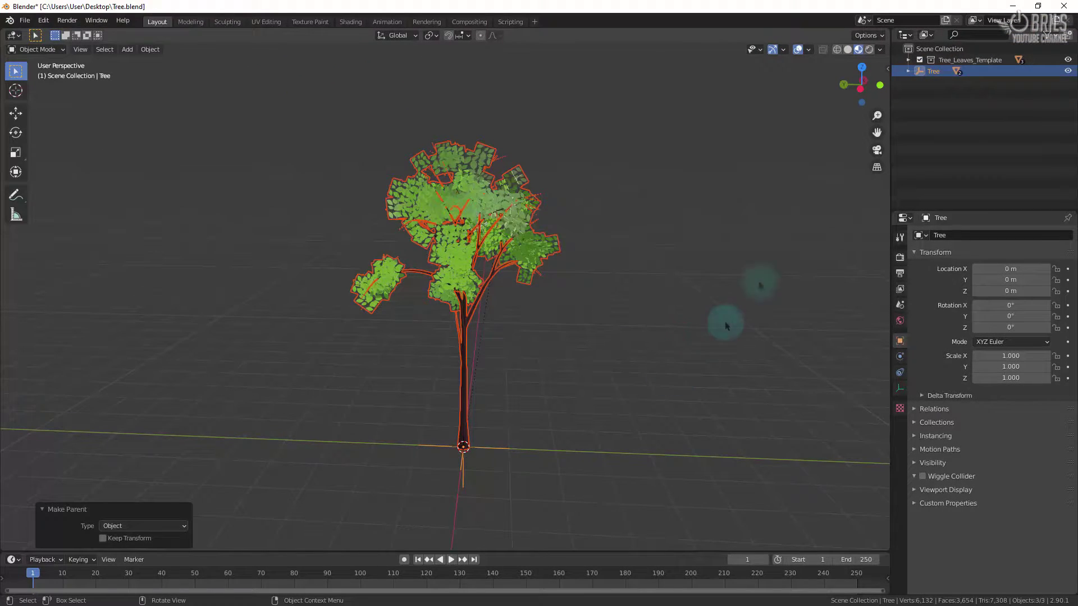
{"action": "left_click", "coordinate": [907, 75]}
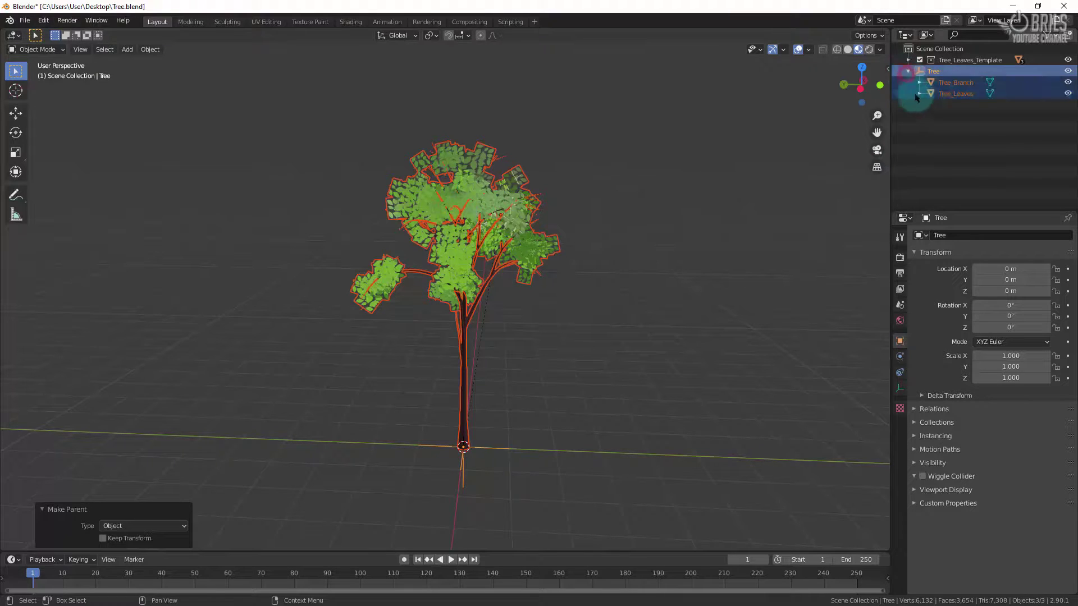
{"action": "left_click", "coordinate": [957, 117]}
Step: Duplicate Tree_Branch, keeping the copy at the original's location
{"action": "left_click", "coordinate": [955, 82]}
{"action": "mouse_move", "coordinate": [589, 393]}
{"action": "middle_mouse_down"}
{"action": "mouse_move", "coordinate": [658, 393]}
{"action": "mouse_move", "coordinate": [584, 384]}
{"action": "middle_mouse_up"}
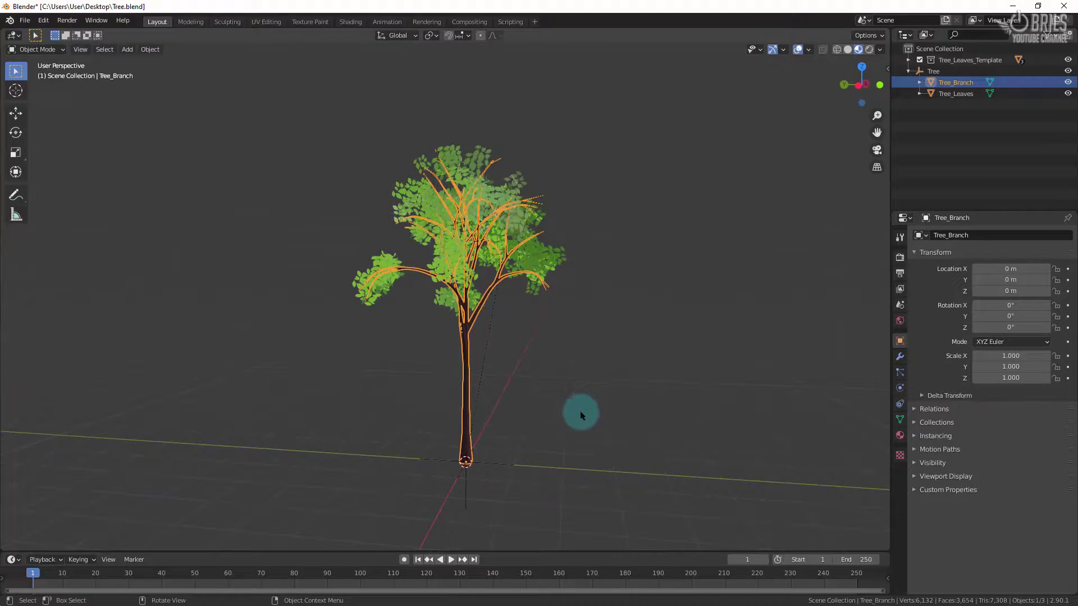
{"action": "key", "text": "shift+d"}
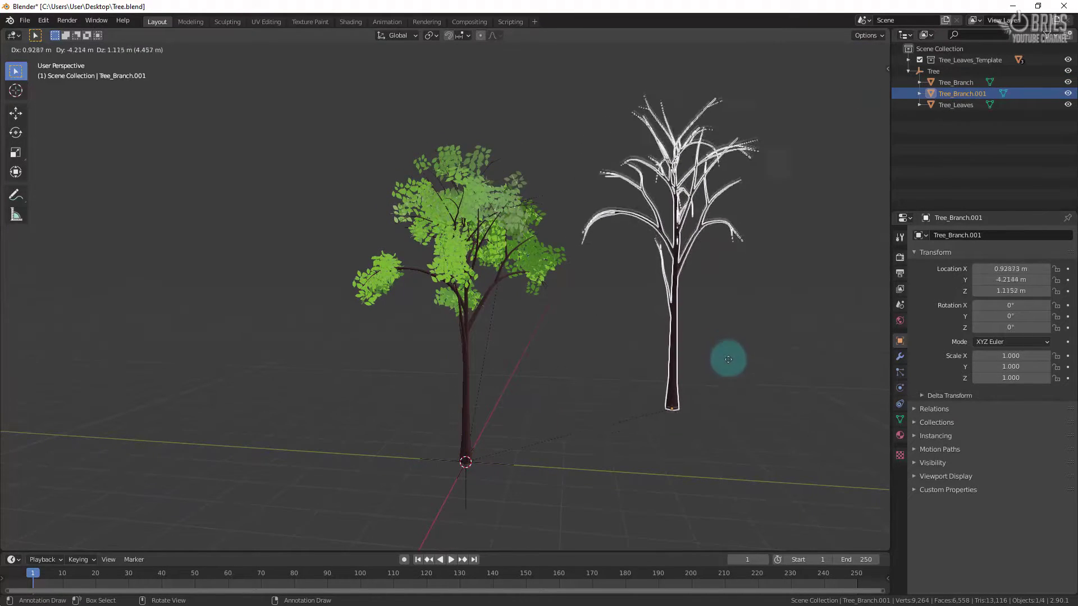
{"action": "right_click", "coordinate": [729, 367]}
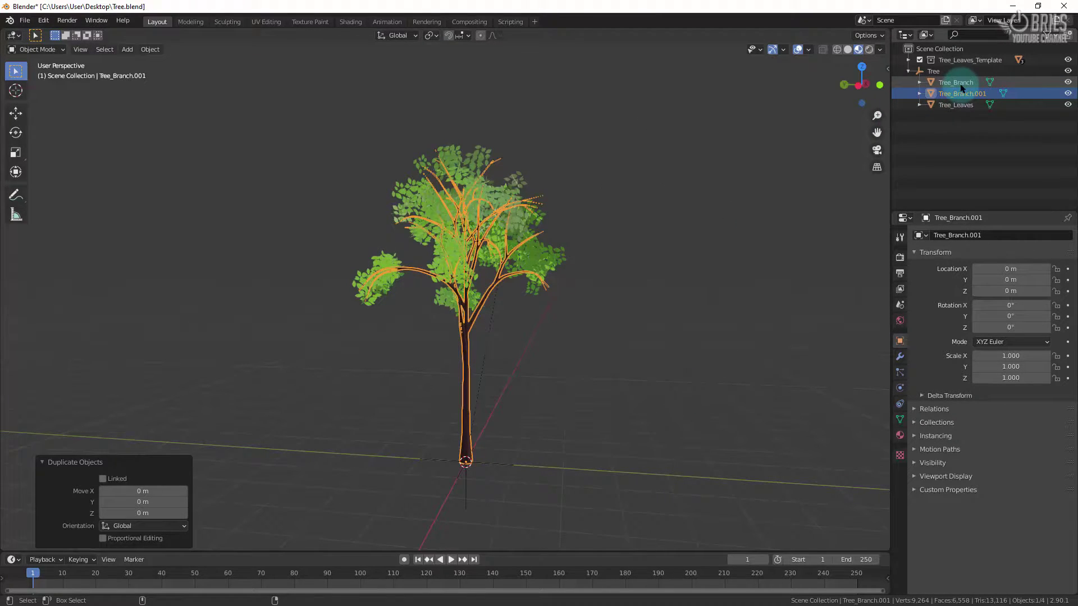
Step: Parent Tree_Branch.001 to Tree_Branch with the Object option, and expand Tree_Branch in the hierarchy
{"action": "left_click", "coordinate": [960, 84], "text": "ctrl"}
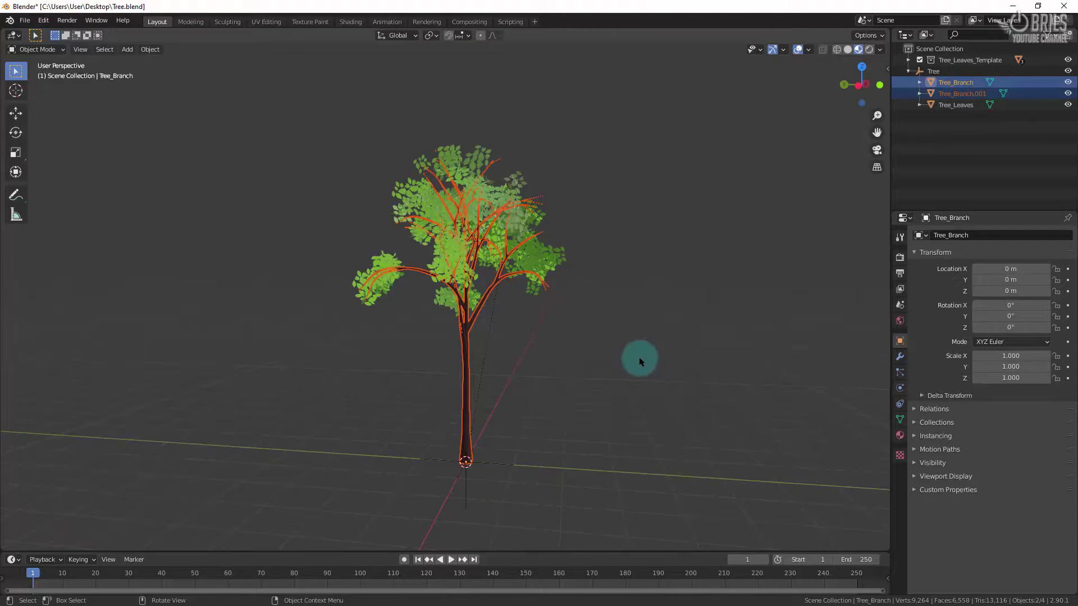
{"action": "right_click", "coordinate": [607, 385]}
{"action": "mouse_move", "coordinate": [606, 385]}
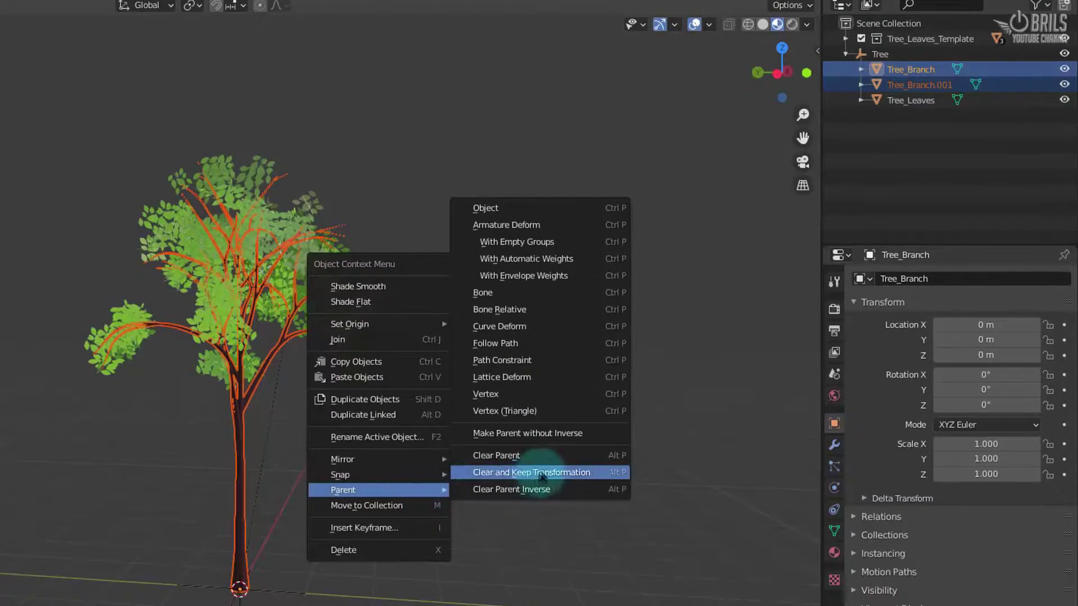
{"action": "left_click", "coordinate": [590, 210]}
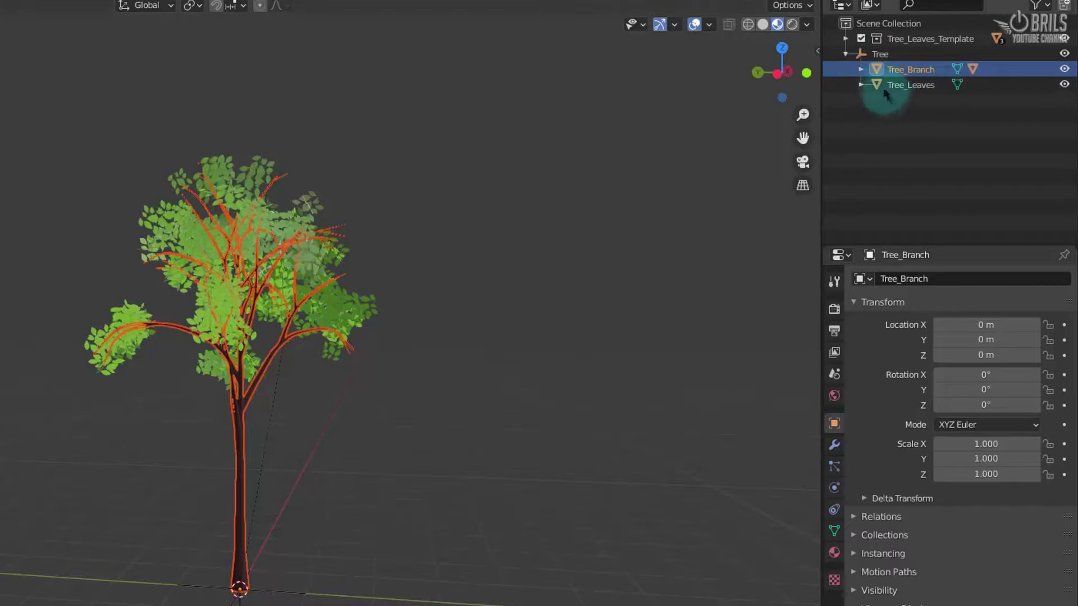
{"action": "left_click", "coordinate": [859, 70]}
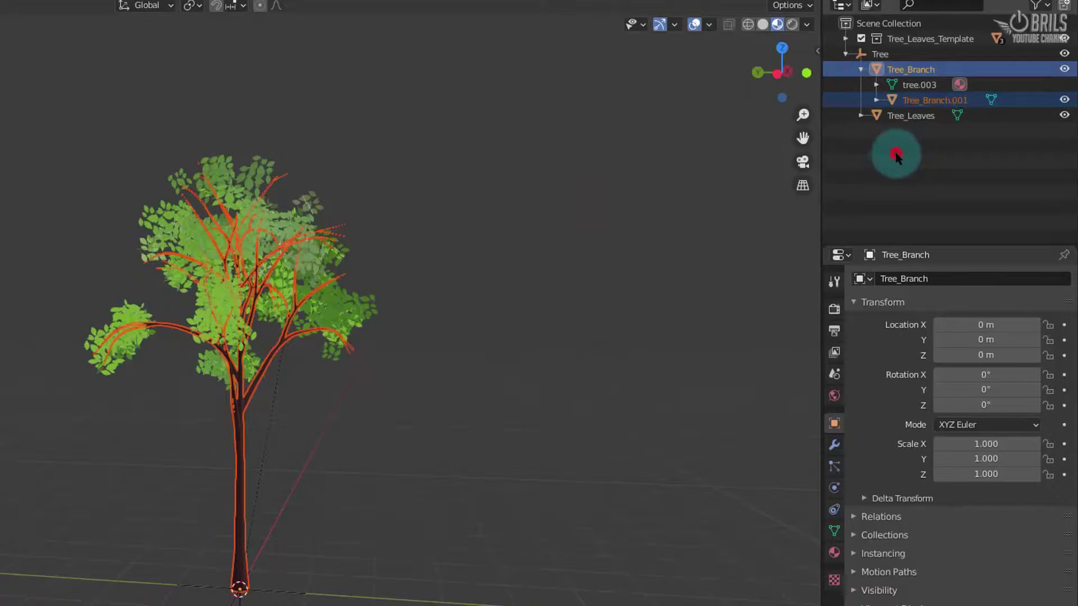
{"action": "left_click", "coordinate": [895, 152]}
Step: Duplicate Tree_Branch.001, leaving the copy in the same place
{"action": "left_click", "coordinate": [921, 100]}
{"action": "key", "text": "shift+d"}
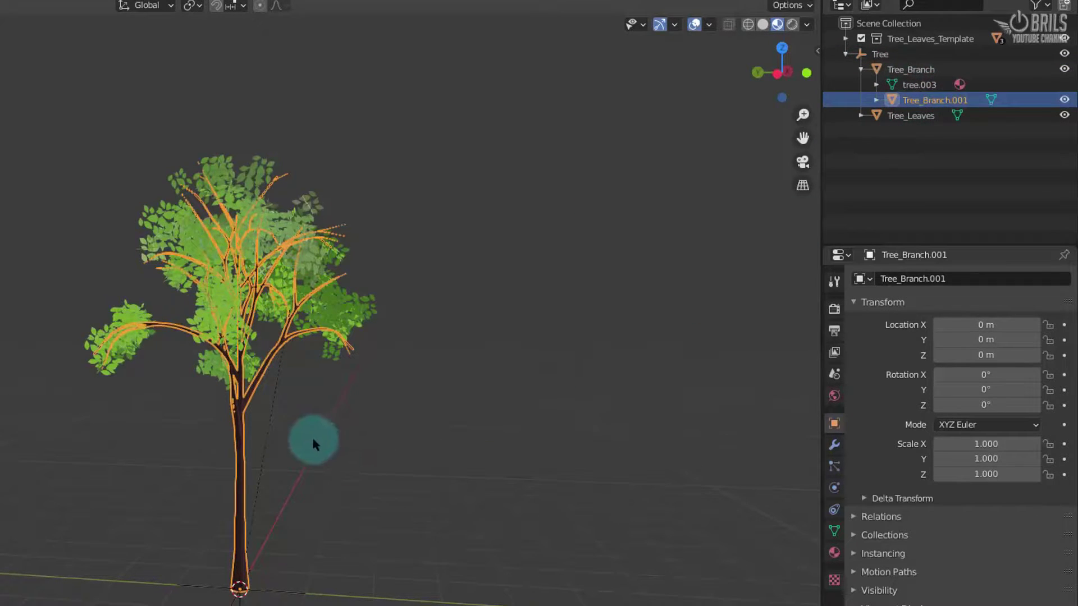
{"action": "right_click", "coordinate": [567, 407]}
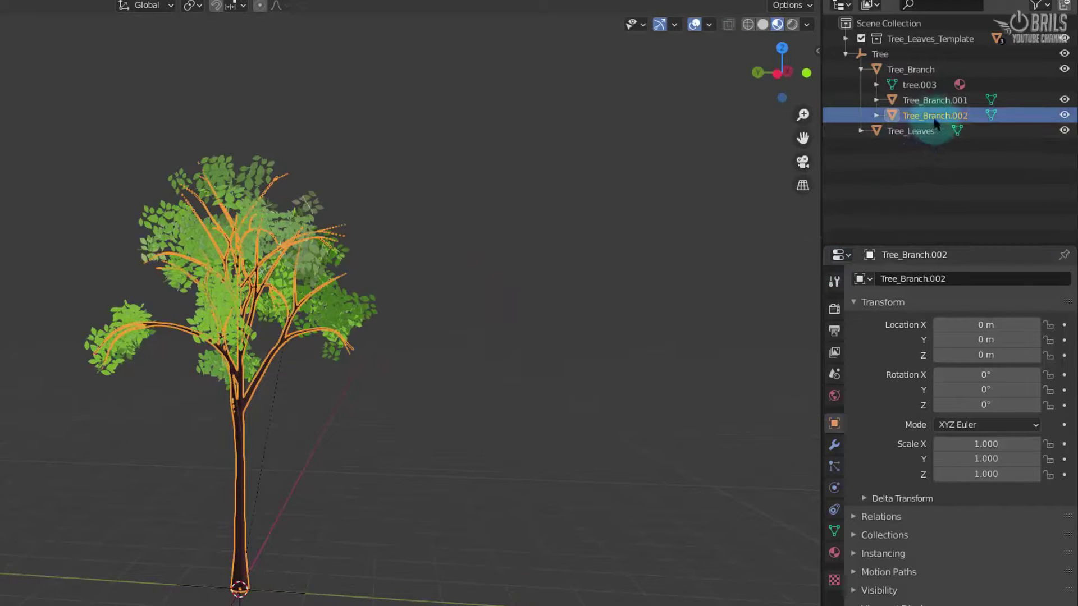
Step: Parent Tree_Branch.002 to Tree_Branch.001 with the Object option, and expand Tree_Branch.001 in the hierarchy
{"action": "left_click", "coordinate": [936, 101], "text": "ctrl"}
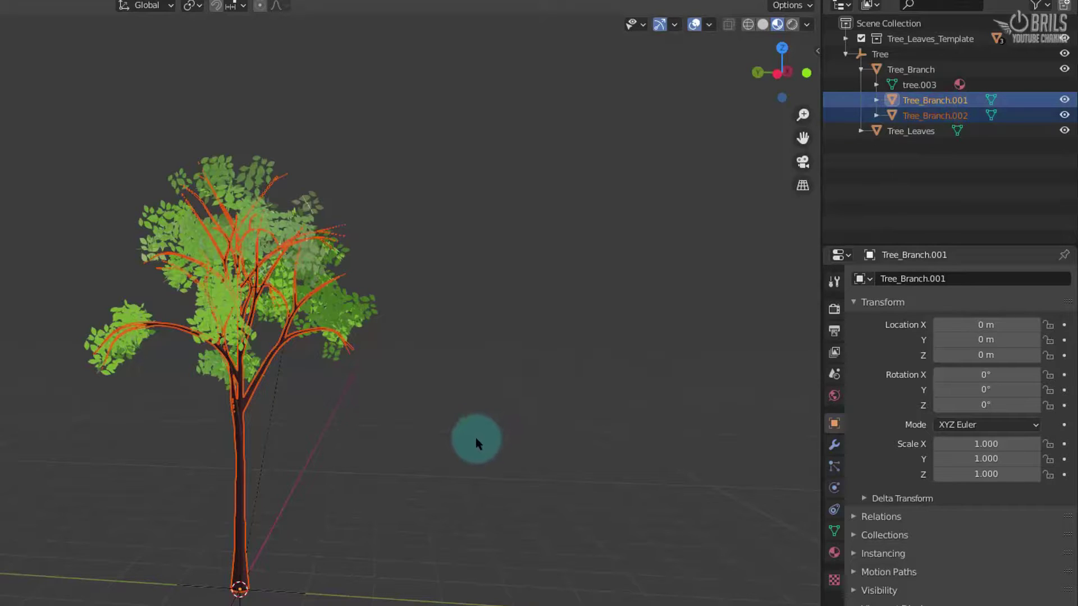
{"action": "key", "text": "ctrl+p"}
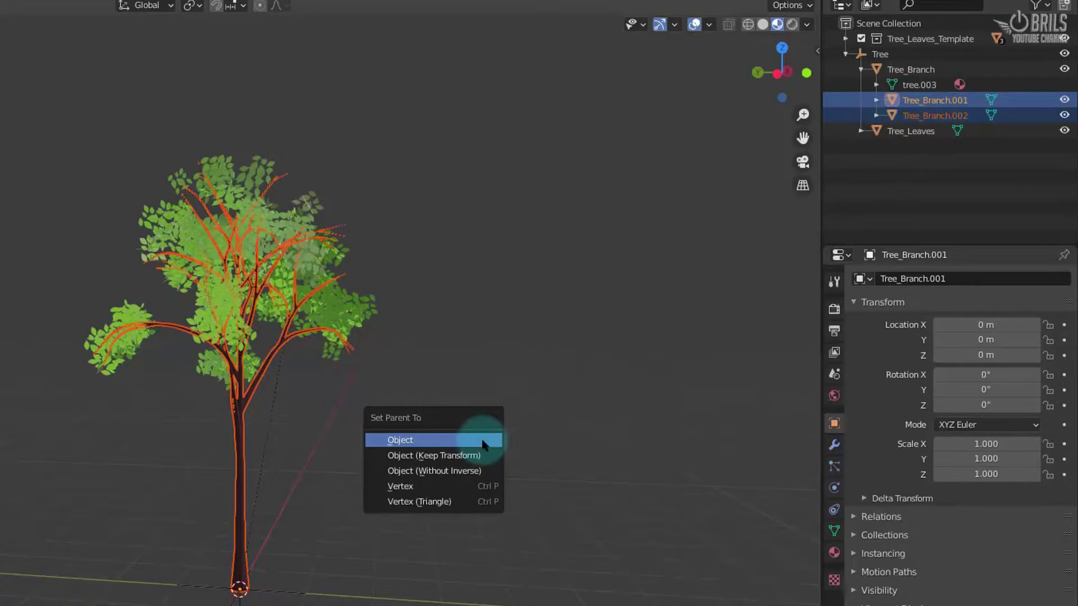
{"action": "left_click", "coordinate": [483, 445]}
{"action": "left_click", "coordinate": [952, 150]}
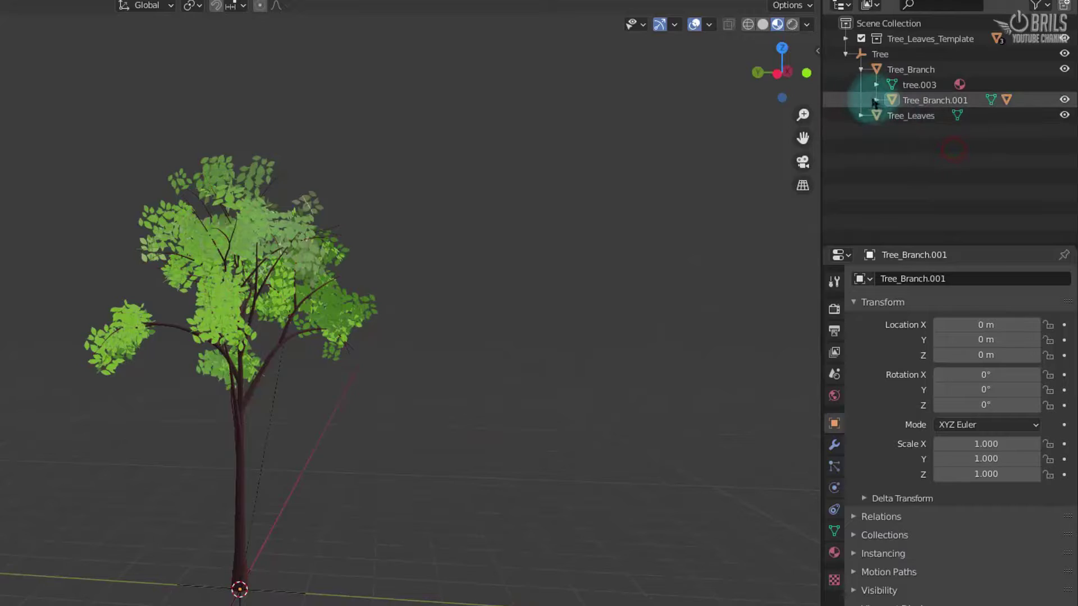
{"action": "left_click", "coordinate": [874, 101]}
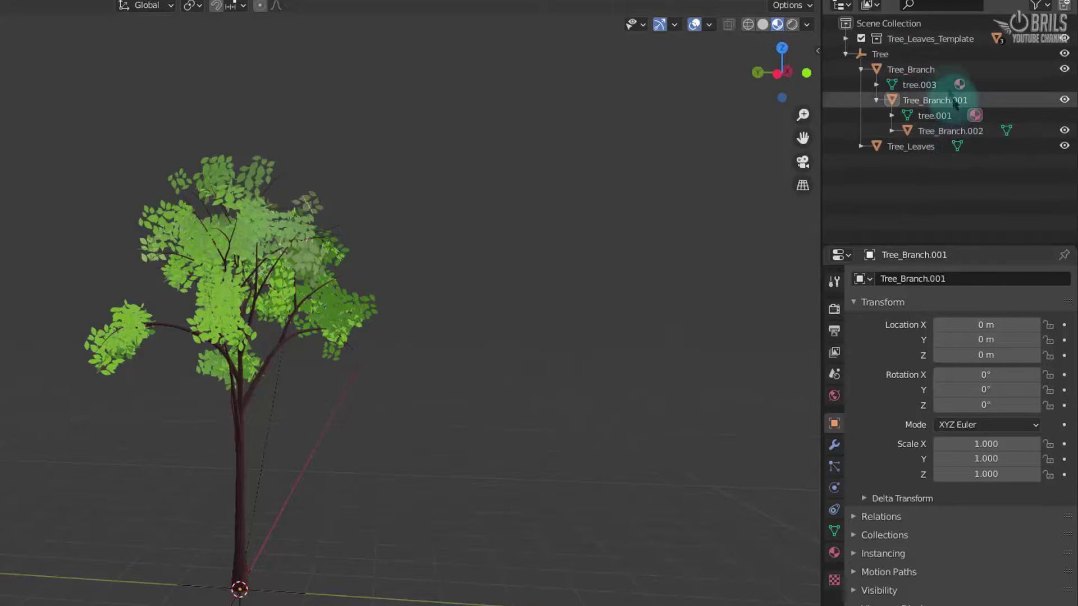
Step: Rename the Tree_Branch object to Tree_Branch_LOD0
{"action": "left_click", "coordinate": [921, 69]}
{"action": "double_click", "coordinate": [971, 278]}
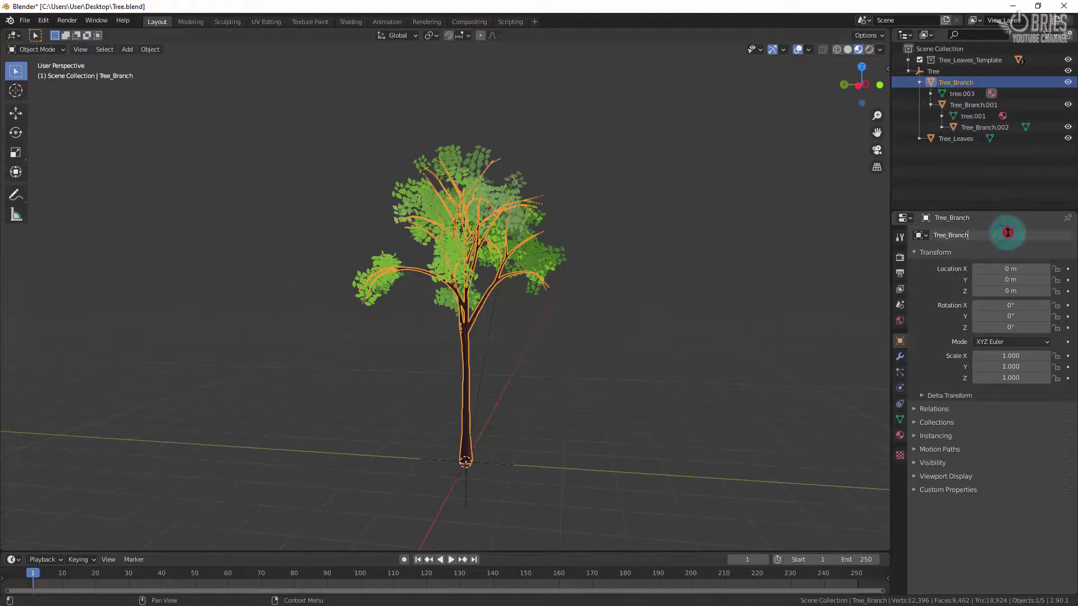
{"action": "type", "text": "_LOD0"}
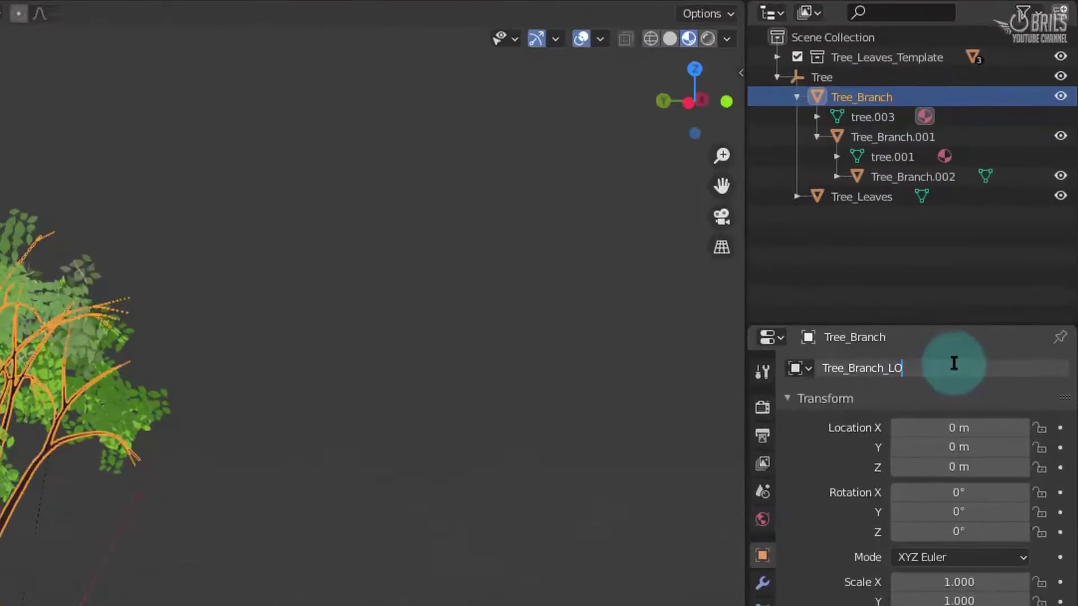
{"action": "key", "text": "Return"}
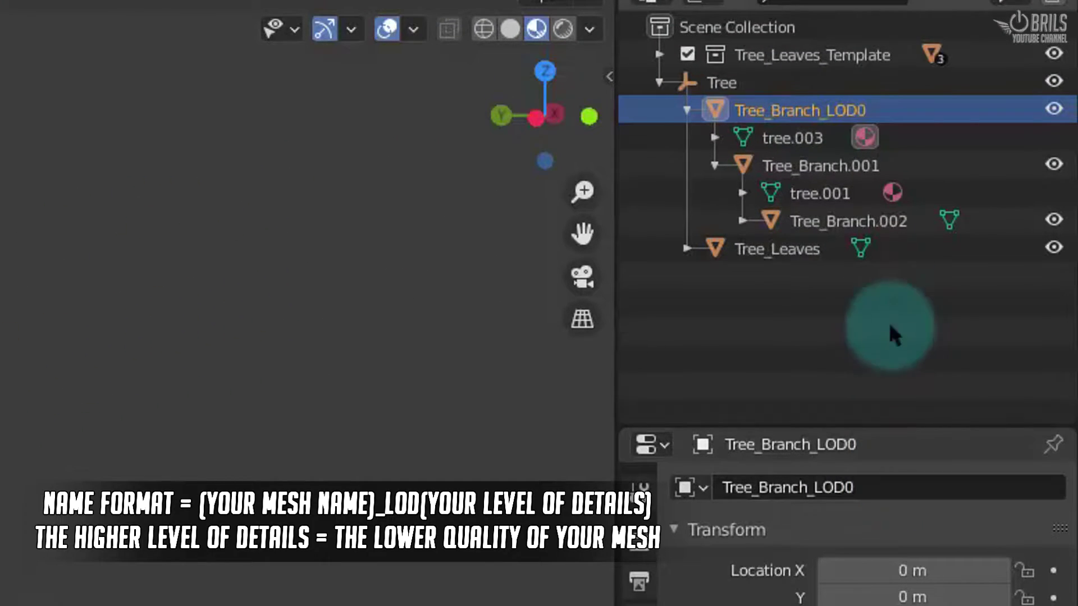
Step: Rename the Tree_Branch.001 object to Tree_Branch_LOD1
{"action": "left_click", "coordinate": [892, 167]}
{"action": "left_click", "coordinate": [881, 488]}
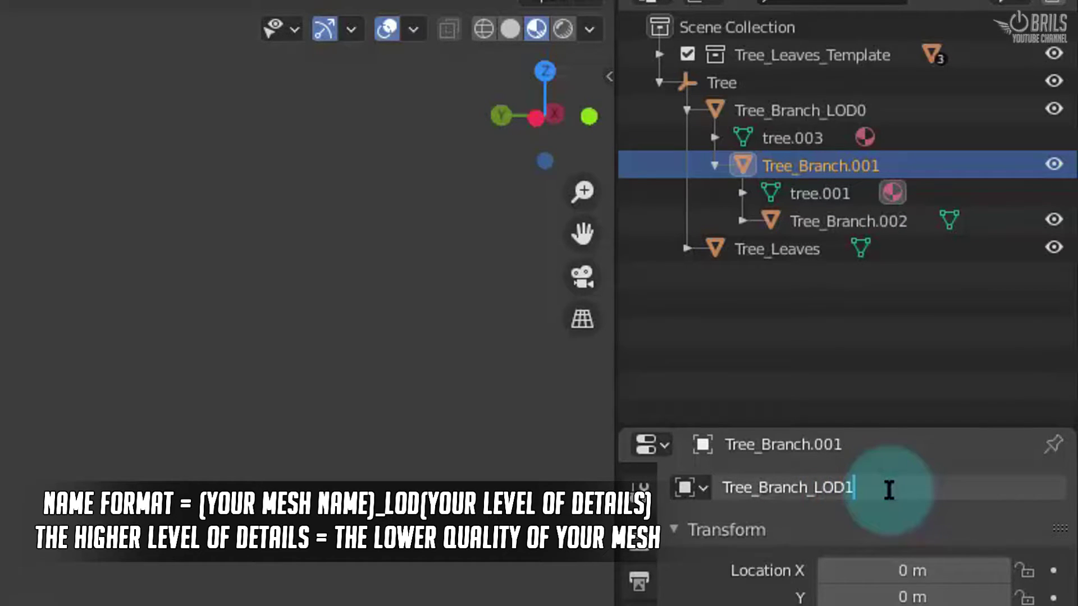
{"action": "type", "text": "_LOD1"}
{"action": "key", "text": "Return"}
Step: Rename the Tree_Branch.002 object to Tree_Branch_LOD2
{"action": "left_click", "coordinate": [897, 223]}
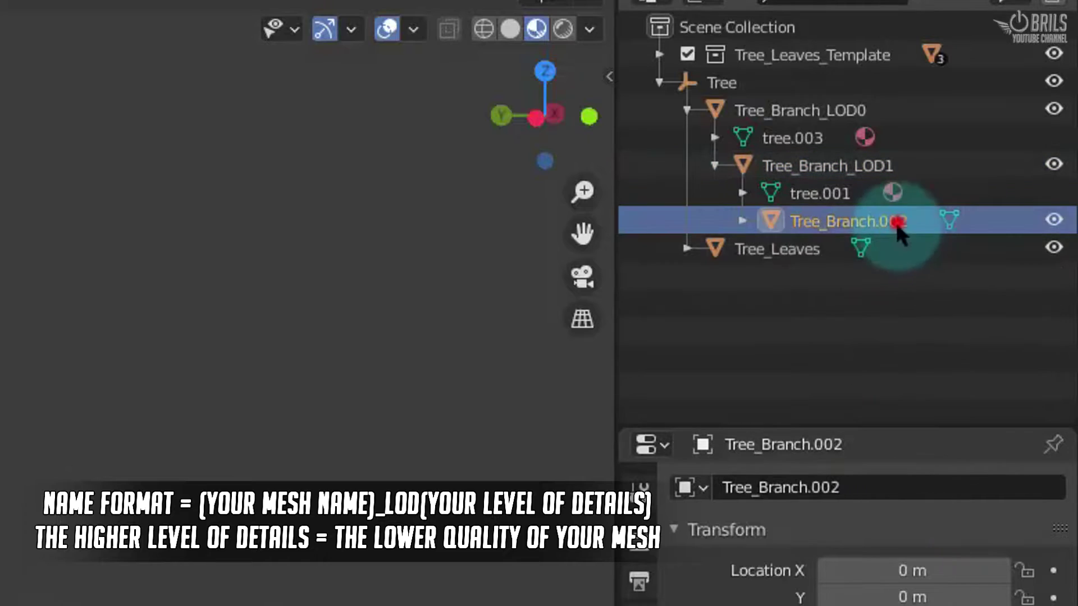
{"action": "left_click", "coordinate": [883, 486]}
{"action": "key", "text": "BackSpace"}
{"action": "key", "text": "BackSpace"}
{"action": "key", "text": "BackSpace"}
{"action": "key", "text": "BackSpace"}
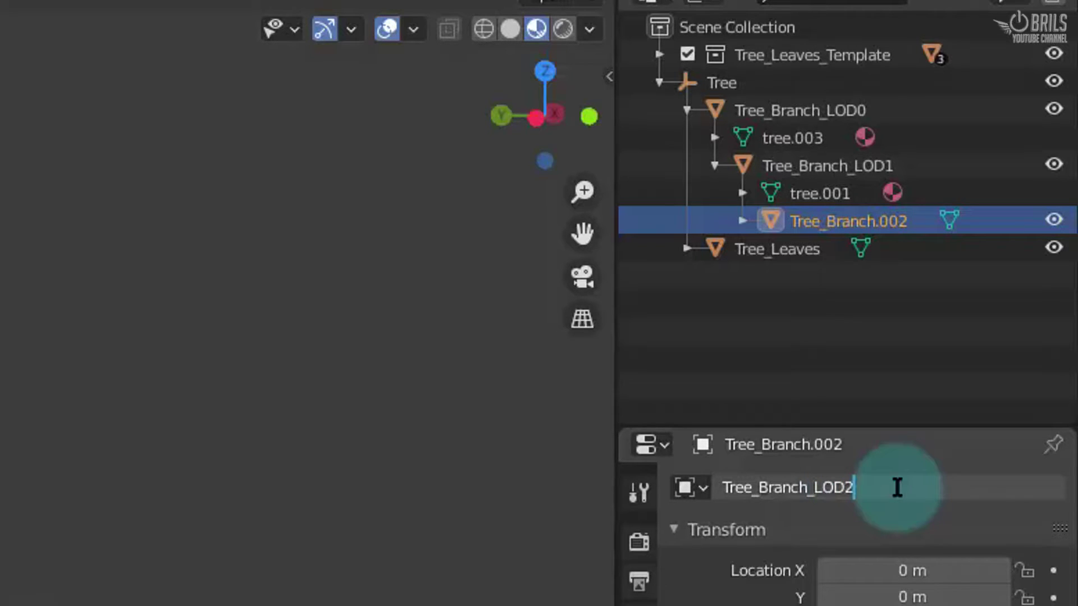
{"action": "key", "text": "Return"}
Step: Add a Decimate modifier to Tree_Branch_LOD1 in Un-Subdivide mode with 1 iteration, and apply it
{"action": "left_click", "coordinate": [788, 166]}
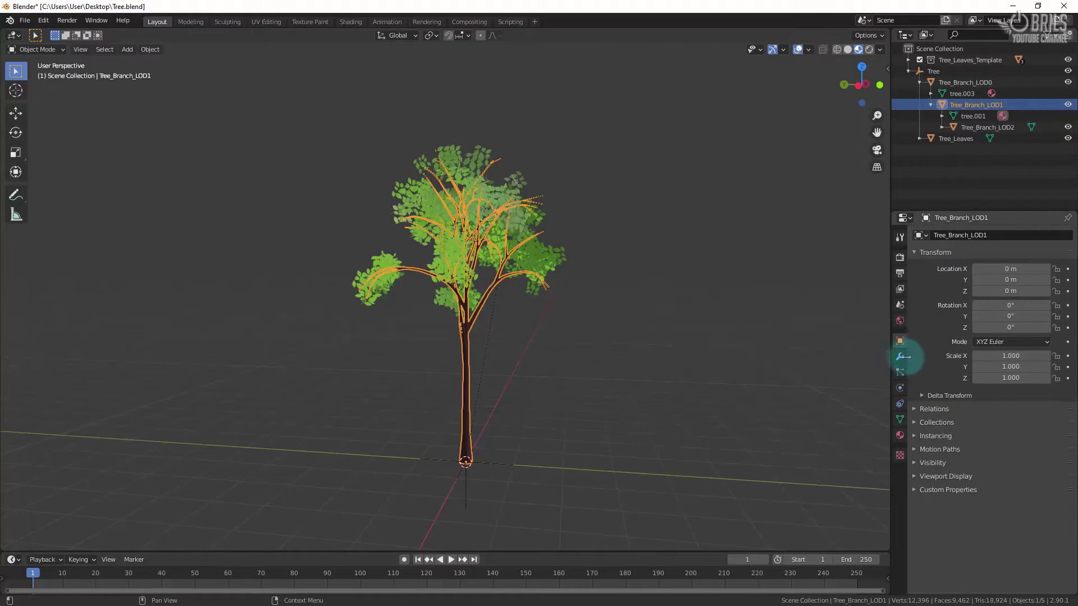
{"action": "left_click", "coordinate": [899, 360]}
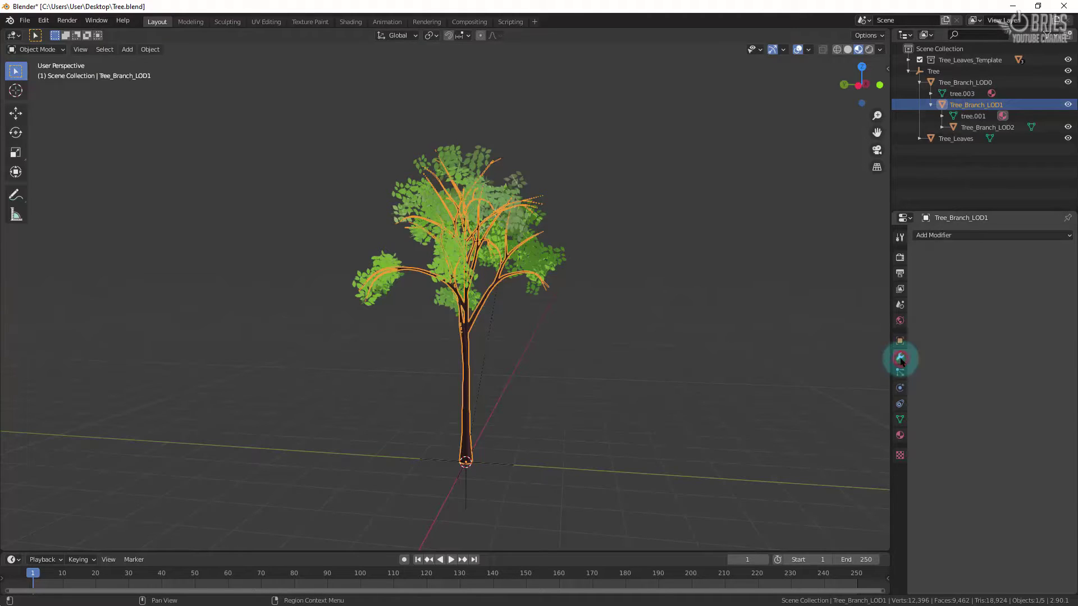
{"action": "left_click", "coordinate": [982, 235]}
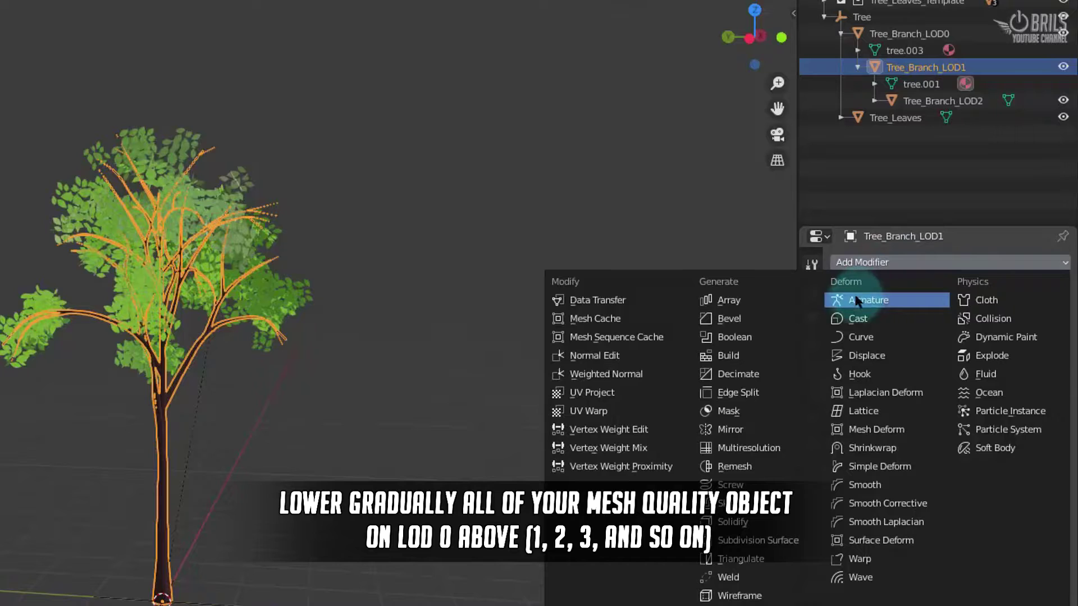
{"action": "left_click", "coordinate": [785, 375]}
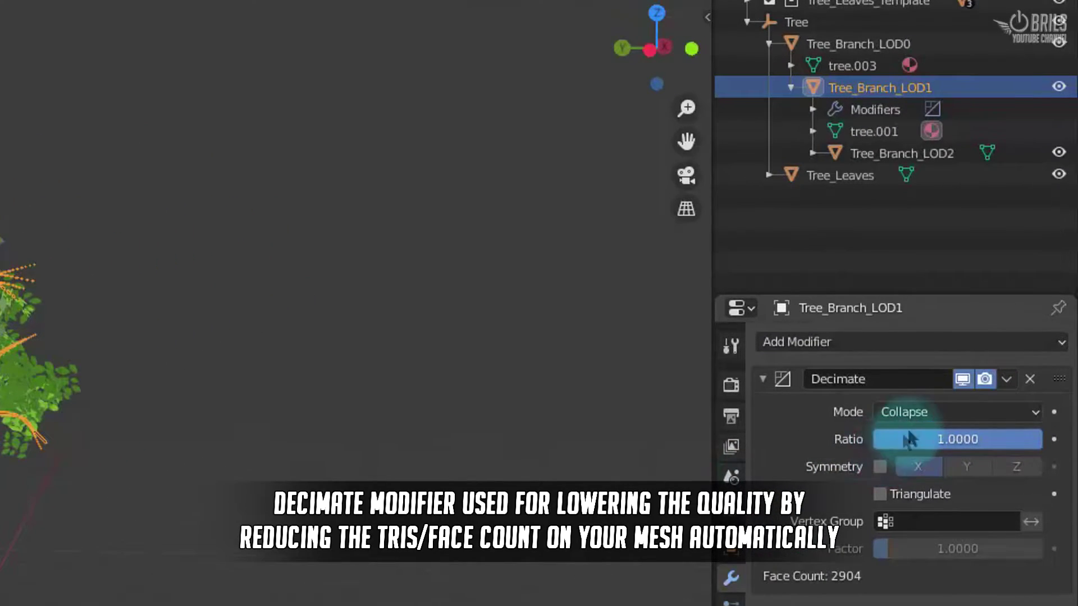
{"action": "left_click", "coordinate": [926, 413]}
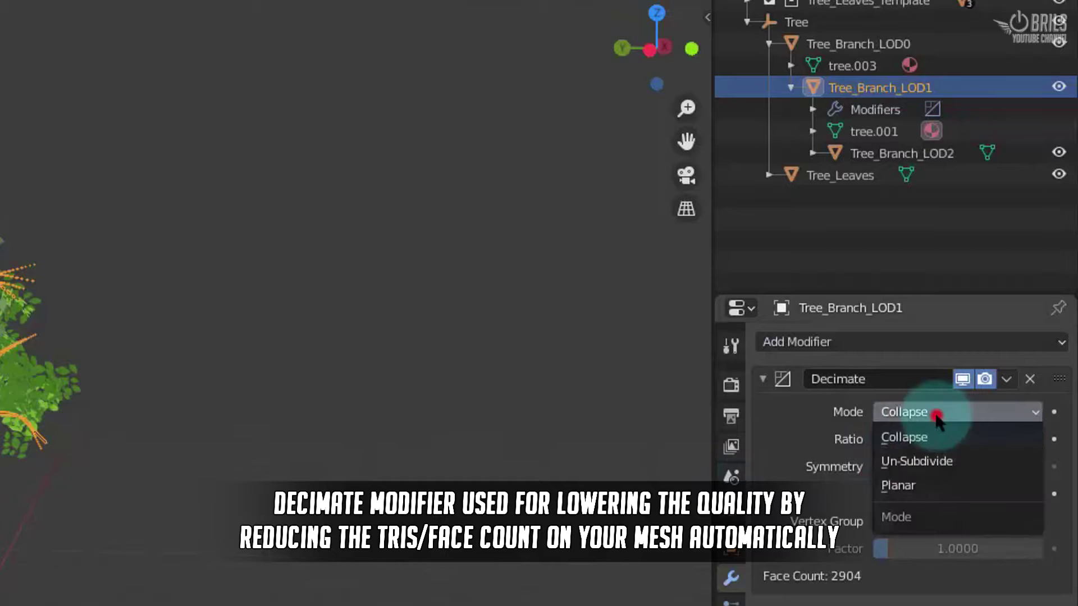
{"action": "left_click", "coordinate": [958, 459]}
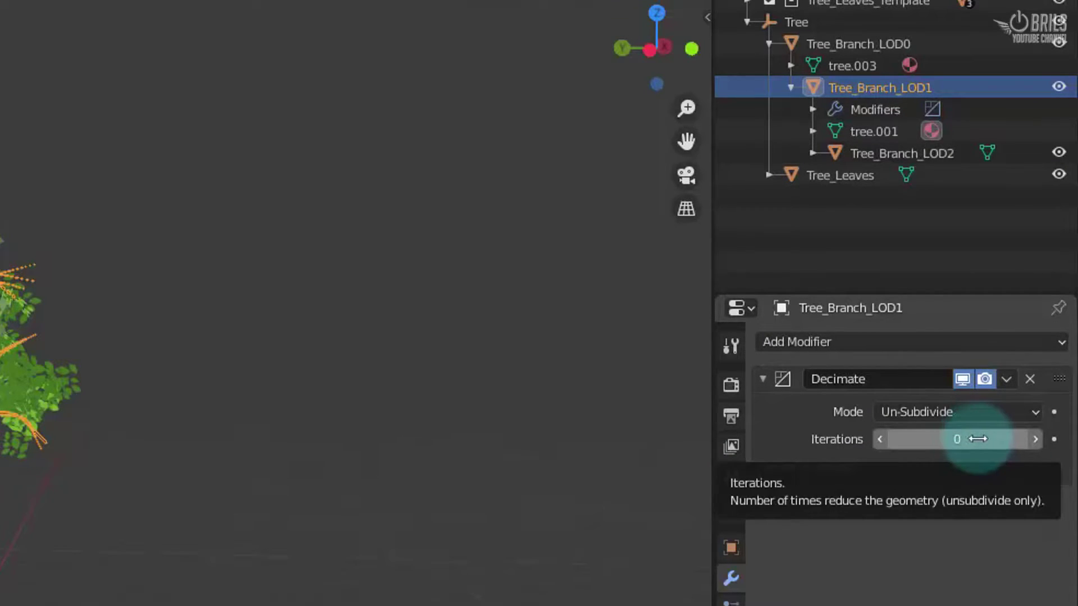
{"action": "left_click", "coordinate": [1035, 439]}
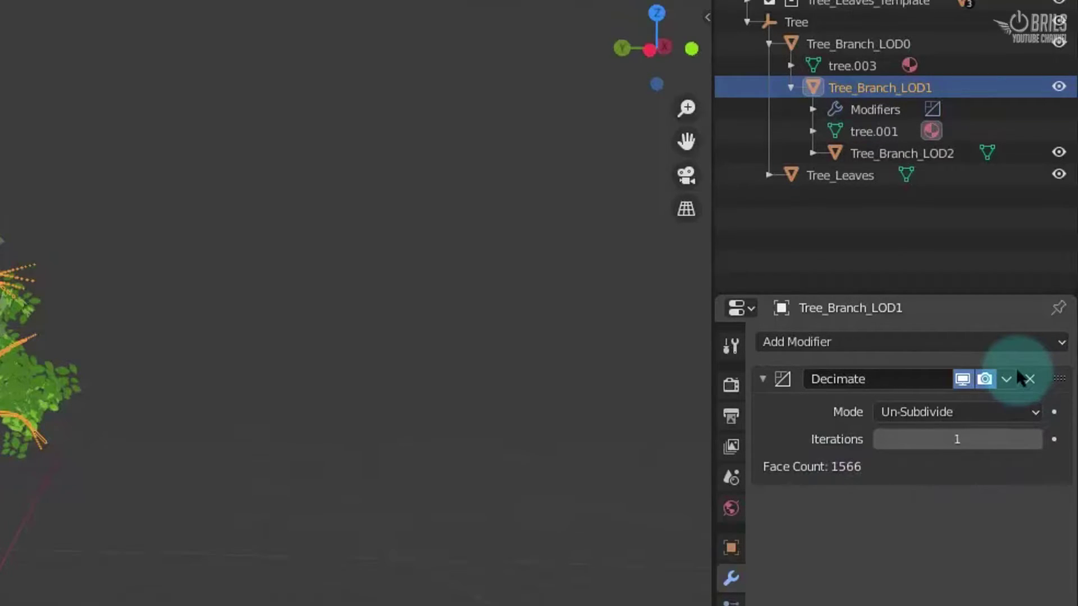
{"action": "left_click", "coordinate": [1006, 379]}
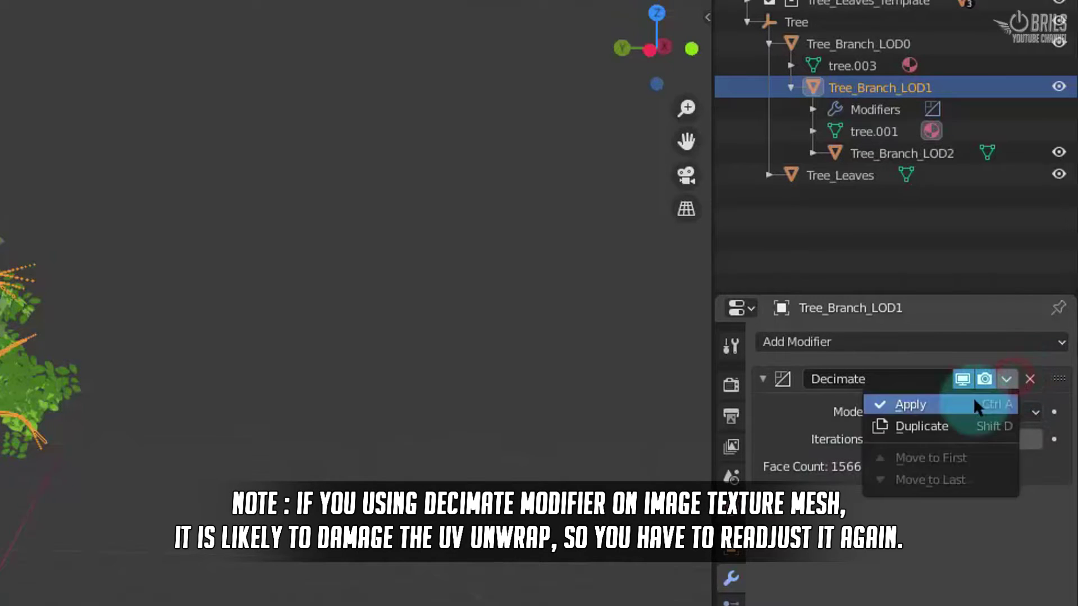
{"action": "left_click", "coordinate": [972, 396]}
Step: Add a Decimate modifier to Tree_Branch_LOD2 in Un-Subdivide mode with 2 iterations, and apply it
{"action": "left_click", "coordinate": [991, 129]}
{"action": "left_click", "coordinate": [988, 235]}
{"action": "left_click", "coordinate": [883, 309]}
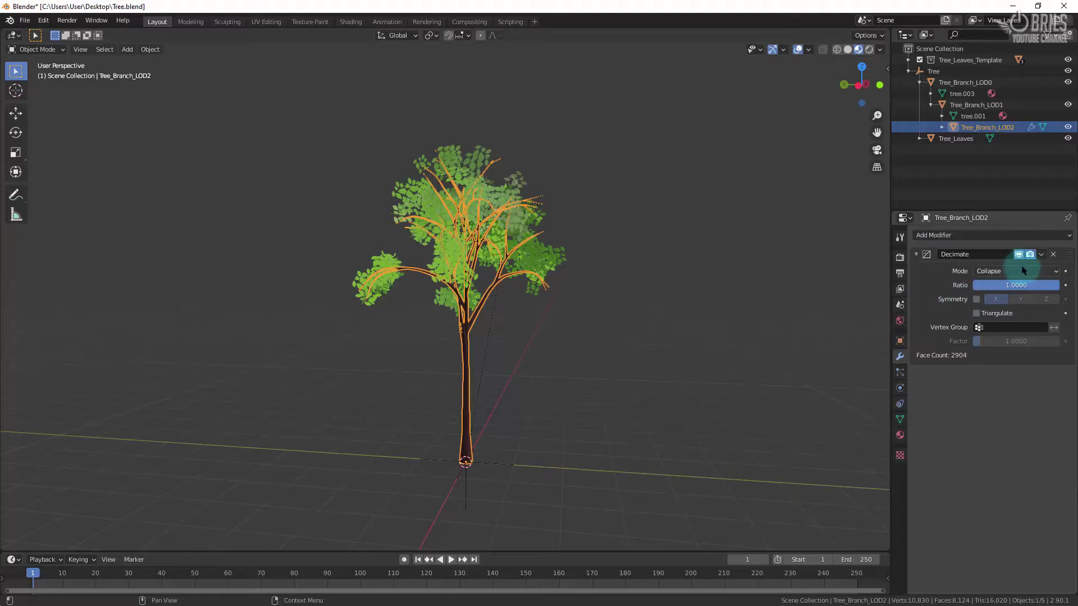
{"action": "left_click", "coordinate": [1033, 271]}
{"action": "left_click", "coordinate": [1045, 296]}
{"action": "left_click", "coordinate": [1050, 285]}
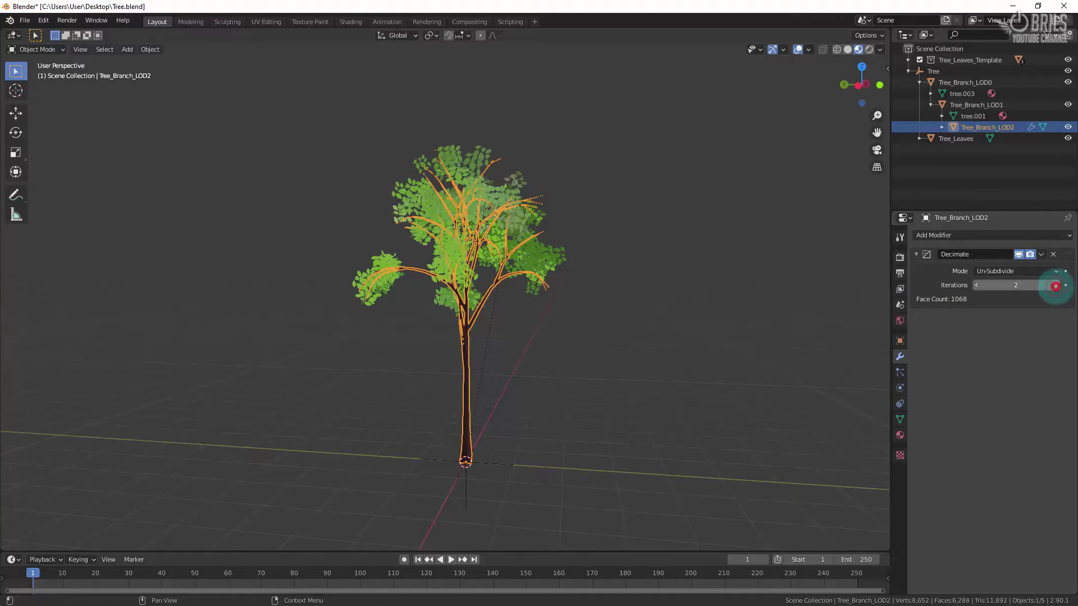
{"action": "left_click", "coordinate": [1041, 254]}
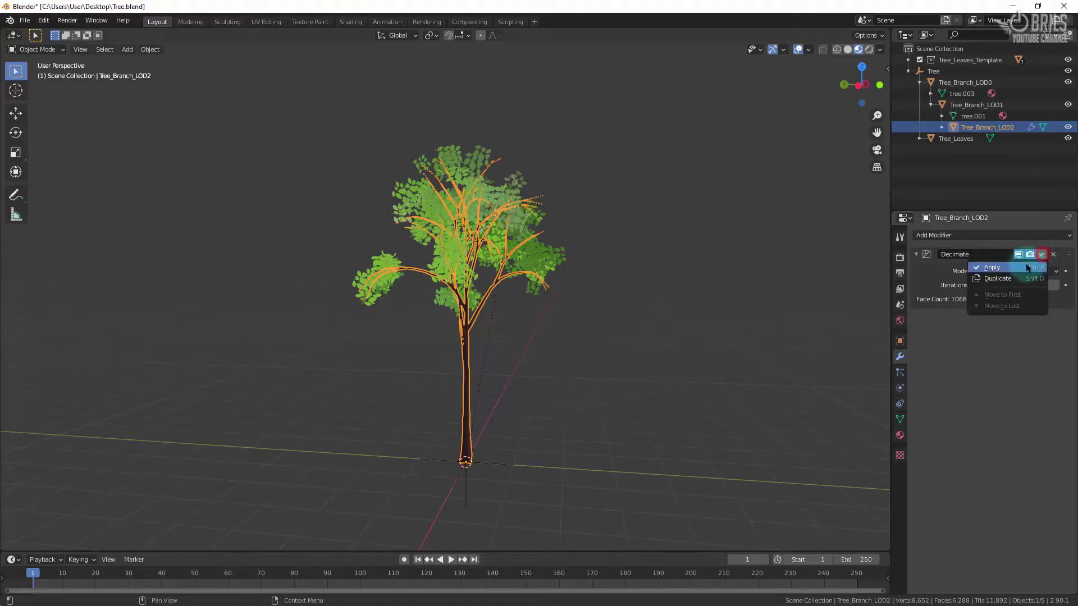
{"action": "left_click", "coordinate": [1027, 267]}
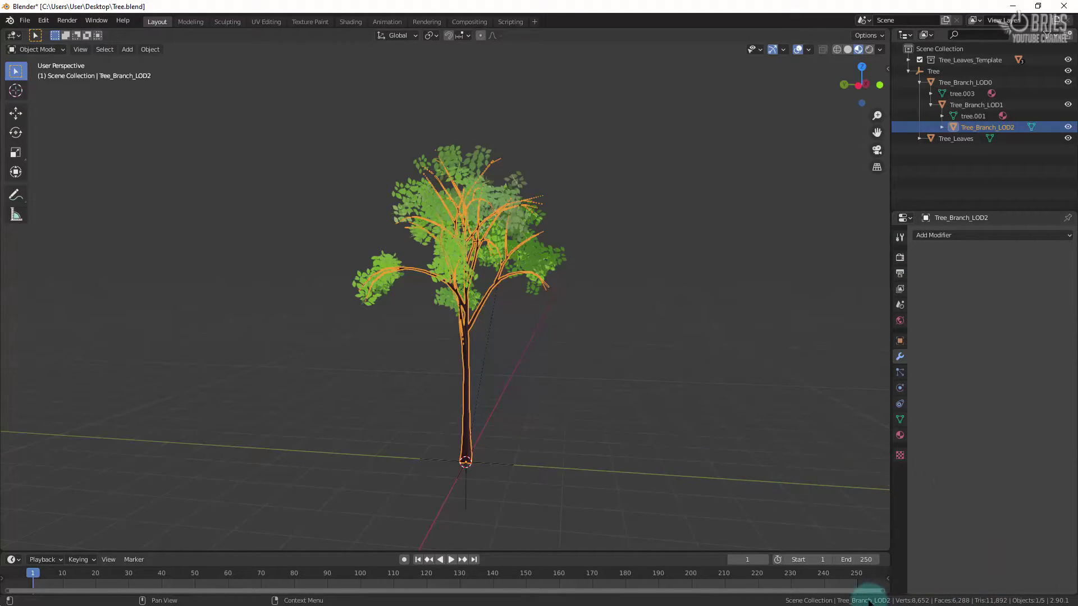
{"action": "left_click", "coordinate": [467, 401]}
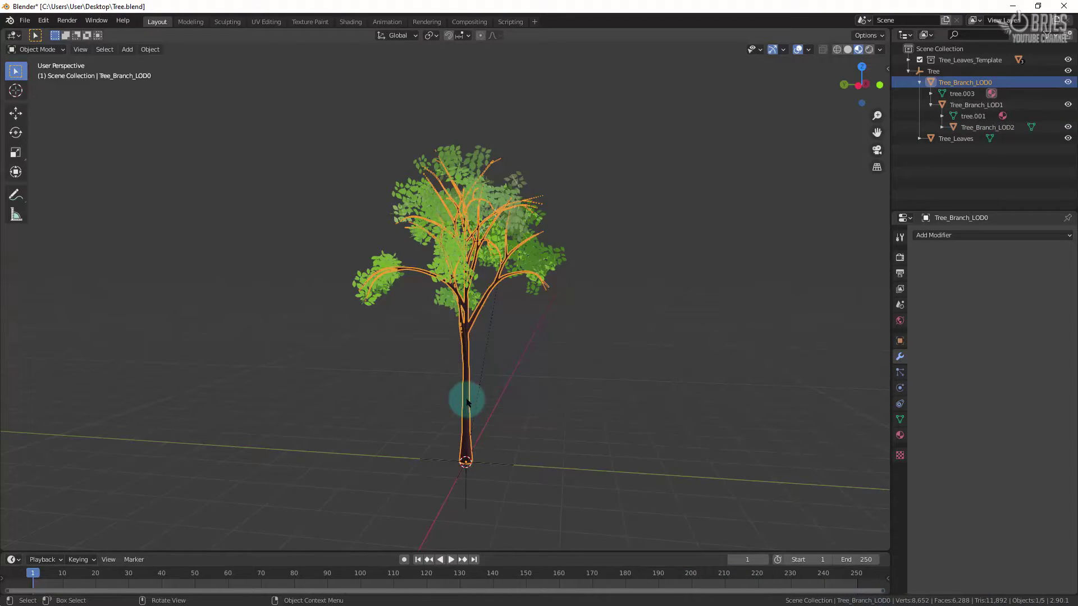
{"action": "key", "text": "Tab"}
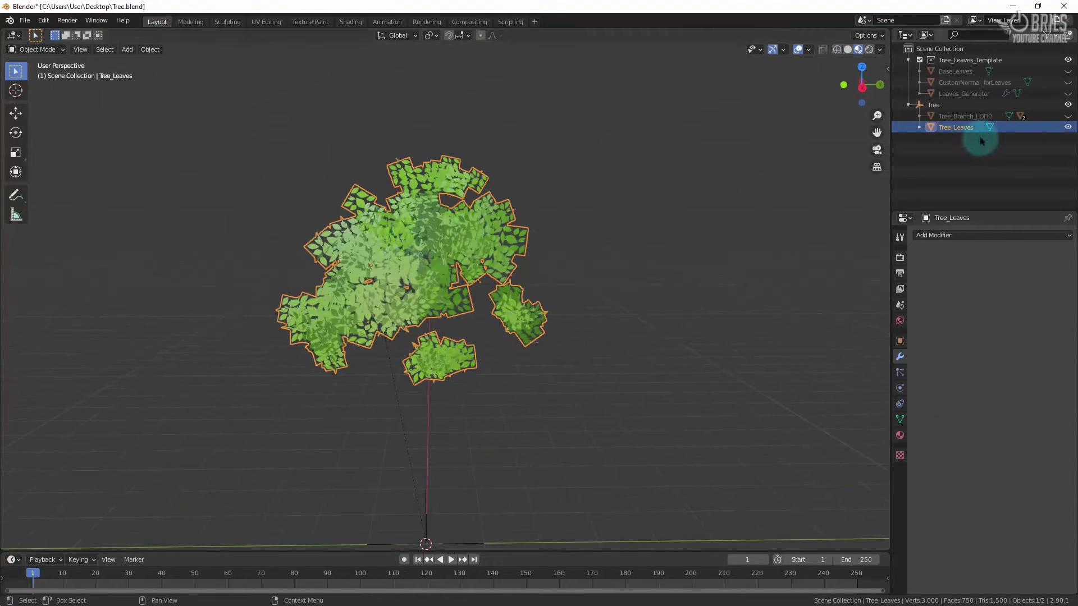
Step: Rename the Tree_Leaves object to Tree_Leaves_LOD0 and its mesh data to Tree_Leaves_LOD0_Mesh
{"action": "left_click", "coordinate": [919, 127]}
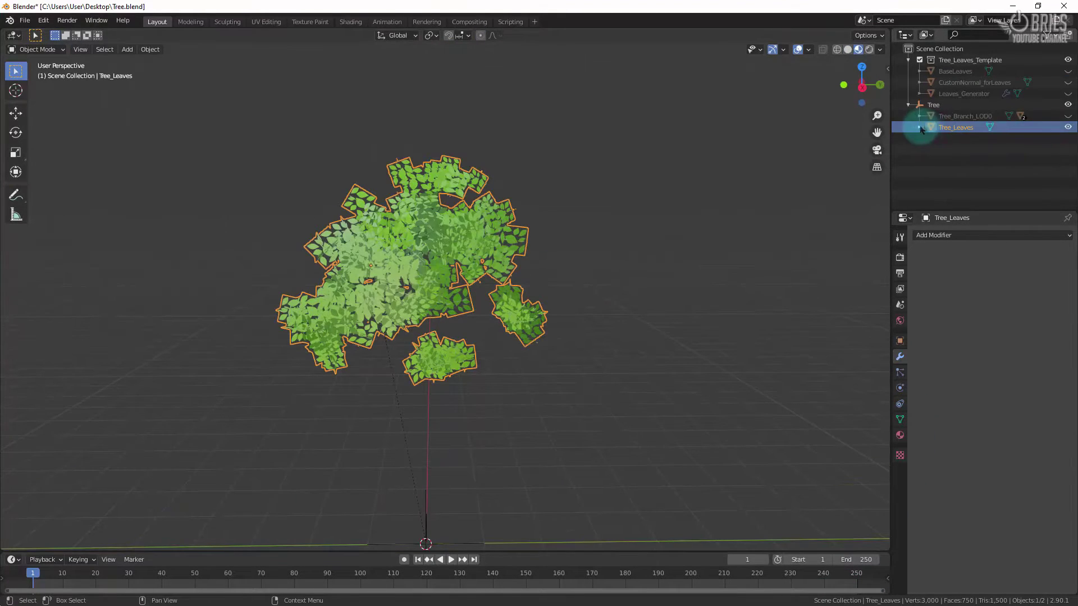
{"action": "double_click", "coordinate": [955, 127]}
{"action": "type", "text": "_LOD0"}
{"action": "key", "text": "Return"}
{"action": "double_click", "coordinate": [976, 138]}
{"action": "type", "text": "_LOD0_Mesh"}
{"action": "key", "text": "Return"}
{"action": "left_click", "coordinate": [920, 127]}
{"action": "key", "text": "Tab"}
Step: Hide Tree_Leaves_LOD0 and show Leaves_Generator with its hair particle number set to 200
{"action": "left_click", "coordinate": [1067, 128]}
{"action": "left_click", "coordinate": [1067, 94]}
{"action": "left_click", "coordinate": [964, 95]}
{"action": "left_click", "coordinate": [901, 373]}
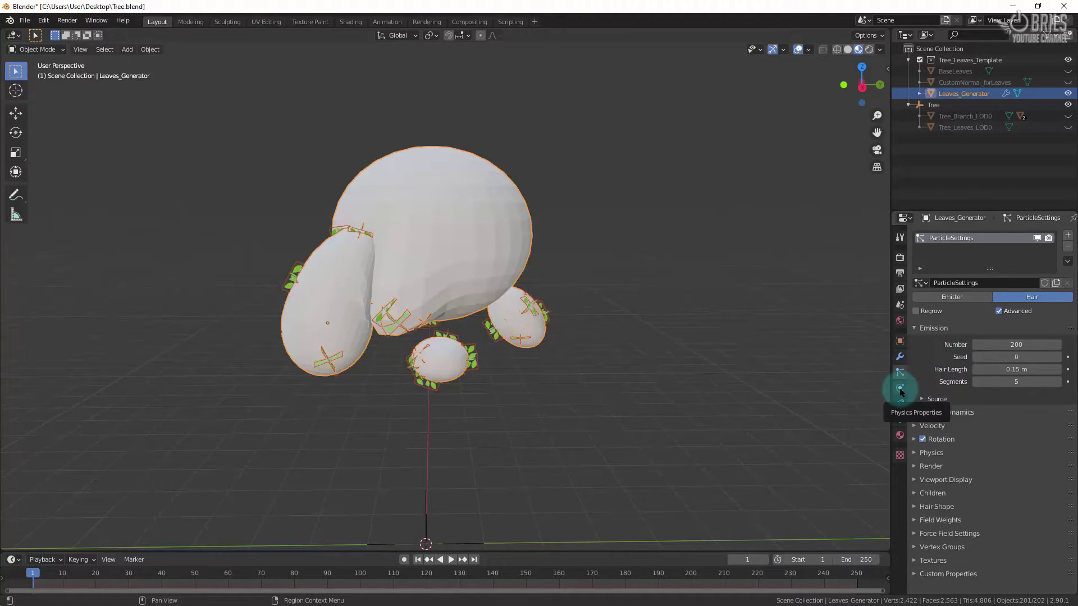
Step: Convert Leaves_Generator's particles to real objects and make BaseLeaves.001 through BaseLeaves.200 single-user for Object & Data
{"action": "left_click", "coordinate": [899, 359]}
{"action": "left_click", "coordinate": [973, 287]}
{"action": "left_click", "coordinate": [976, 83]}
{"action": "scroll", "coordinate": [978, 102], "scroll_direction": "down", "scroll_amount": 7}
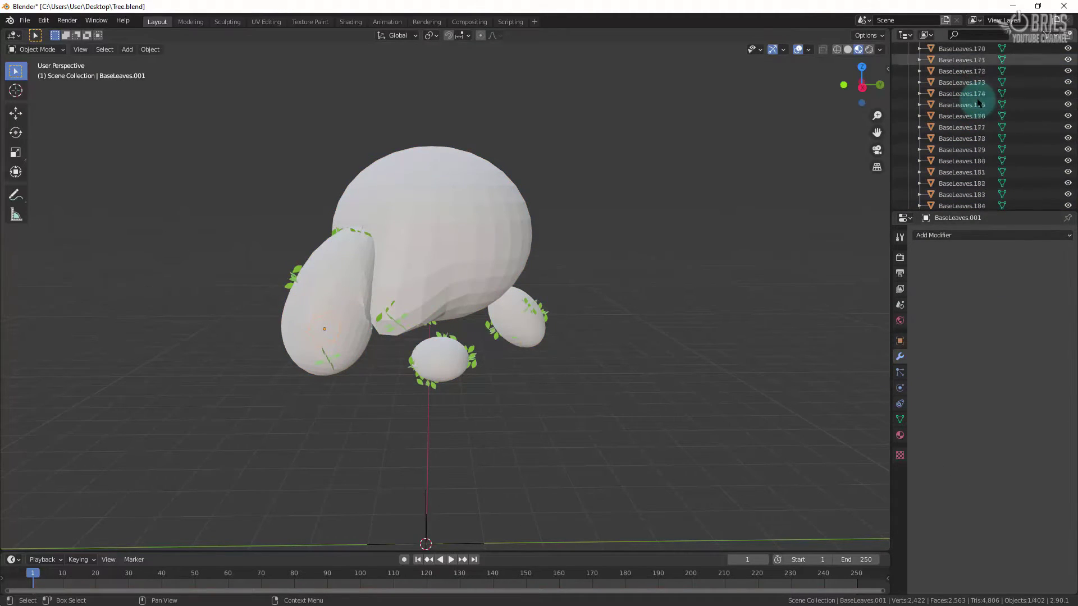
{"action": "scroll", "coordinate": [979, 103], "scroll_direction": "down", "scroll_amount": 10}
{"action": "left_click", "coordinate": [977, 144], "text": "shift"}
{"action": "left_click", "coordinate": [149, 49]}
{"action": "left_click", "coordinate": [180, 223]}
{"action": "left_click", "coordinate": [327, 273]}
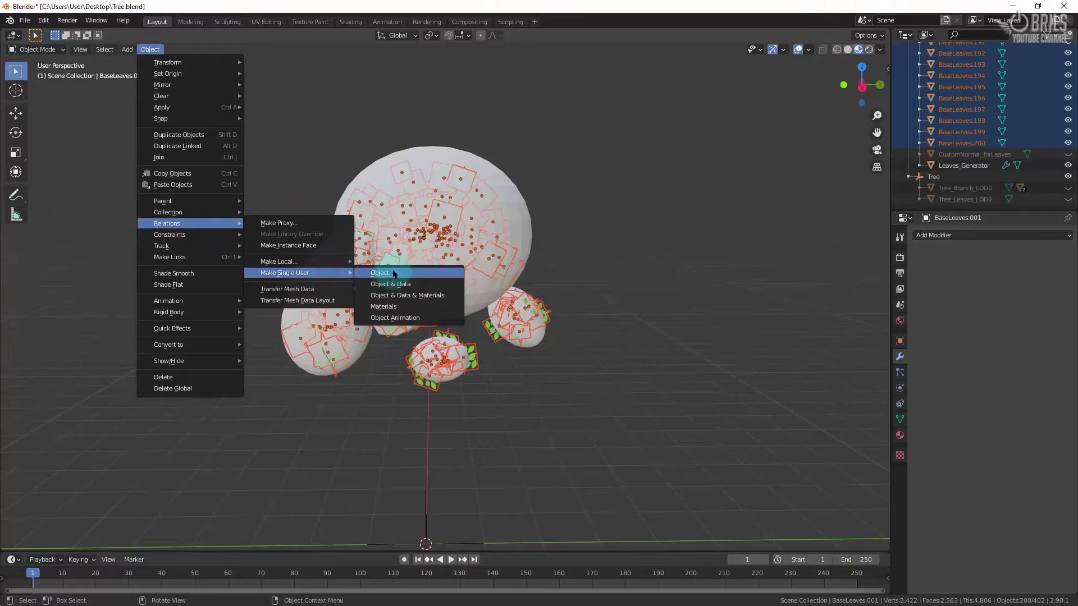
{"action": "left_click", "coordinate": [392, 284]}
Step: Join the 200 selected leaf objects into one mesh and parent it to Tree_Leaves_LOD0
{"action": "scroll", "coordinate": [640, 295], "scroll_direction": "down", "scroll_amount": 2}
{"action": "middle_click_drag", "start_coordinate": [655, 294], "coordinate": [630, 295]}
{"action": "key", "text": "ctrl+j"}
{"action": "left_click", "coordinate": [964, 139], "text": "ctrl"}
{"action": "key", "text": "ctrl+p"}
{"action": "left_click", "coordinate": [679, 238]}
Step: Rename the joined BaseLeaves.001 object to Tree_Leaves_LOD1 and its mesh data to Tree_Leaves_LOD1_Mesh
{"action": "left_click", "coordinate": [966, 83]}
{"action": "left_click_drag", "start_coordinate": [966, 83], "coordinate": [977, 147]}
{"action": "left_click", "coordinate": [919, 127]}
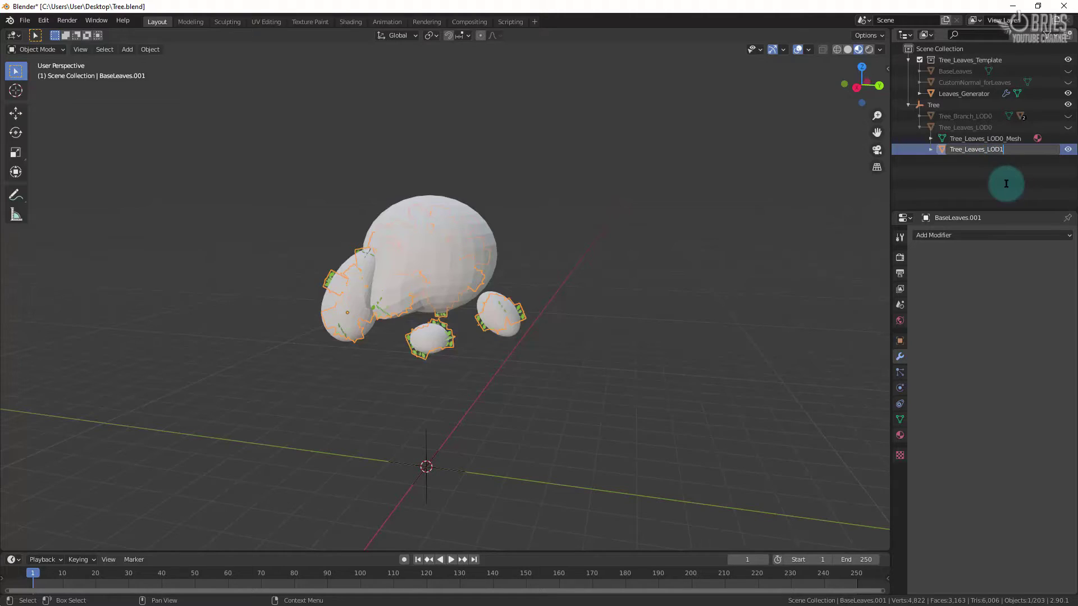
{"action": "left_click", "coordinate": [931, 150]}
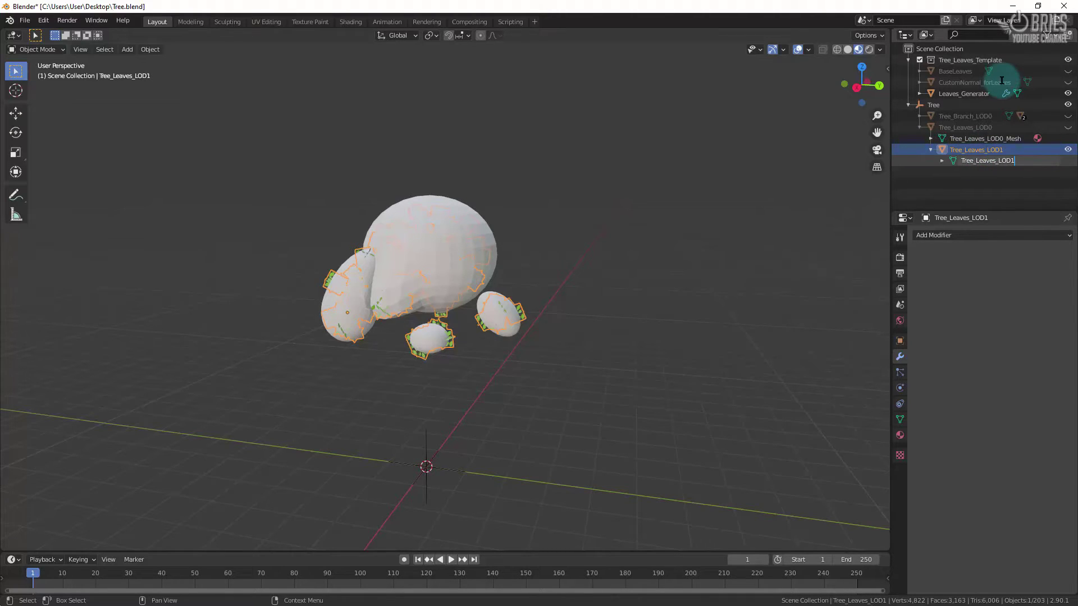
{"action": "type", "text": "_Mesh"}
{"action": "key", "text": "Return"}
{"action": "double_click", "coordinate": [1016, 161]}
{"action": "key", "text": "ctrl+c"}
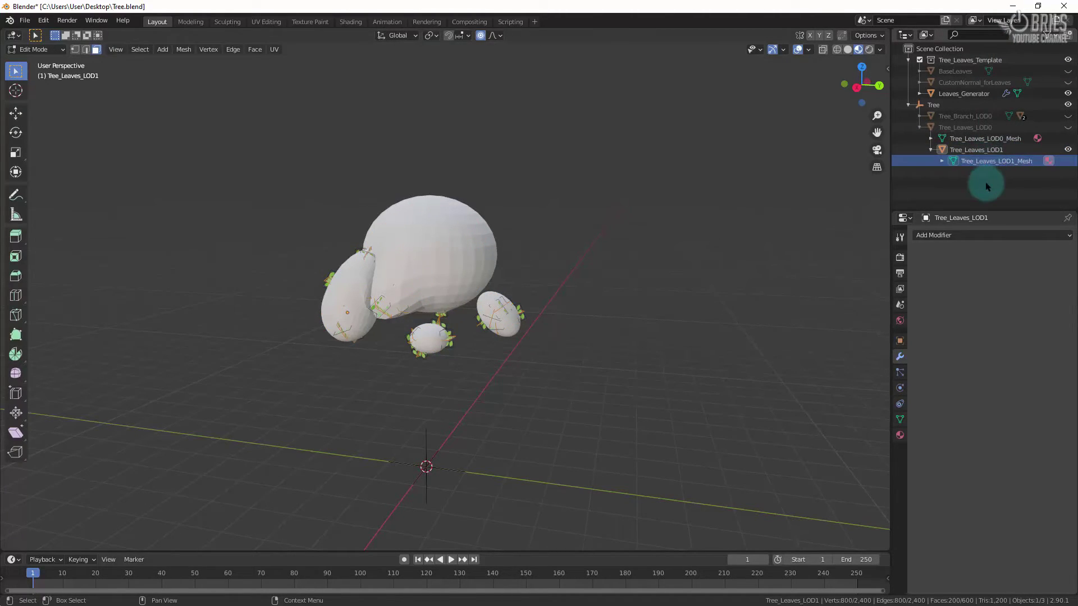
Step: Hide Leaves_Generator and select all geometry of Tree_Leaves_LOD1 in Edit Mode, returning to Object Mode
{"action": "left_click", "coordinate": [939, 150]}
{"action": "left_click", "coordinate": [1067, 94]}
{"action": "left_click", "coordinate": [930, 150]}
{"action": "left_click", "coordinate": [588, 275]}
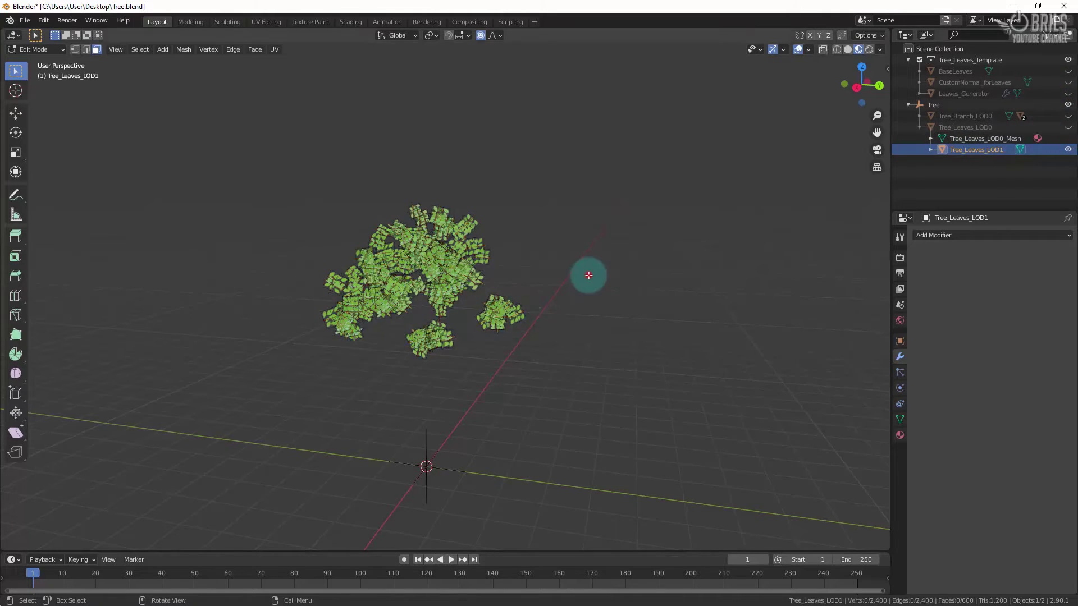
{"action": "middle_click_drag", "start_coordinate": [588, 275], "coordinate": [525, 289]}
{"action": "key", "text": "a"}
{"action": "key", "text": "Tab"}
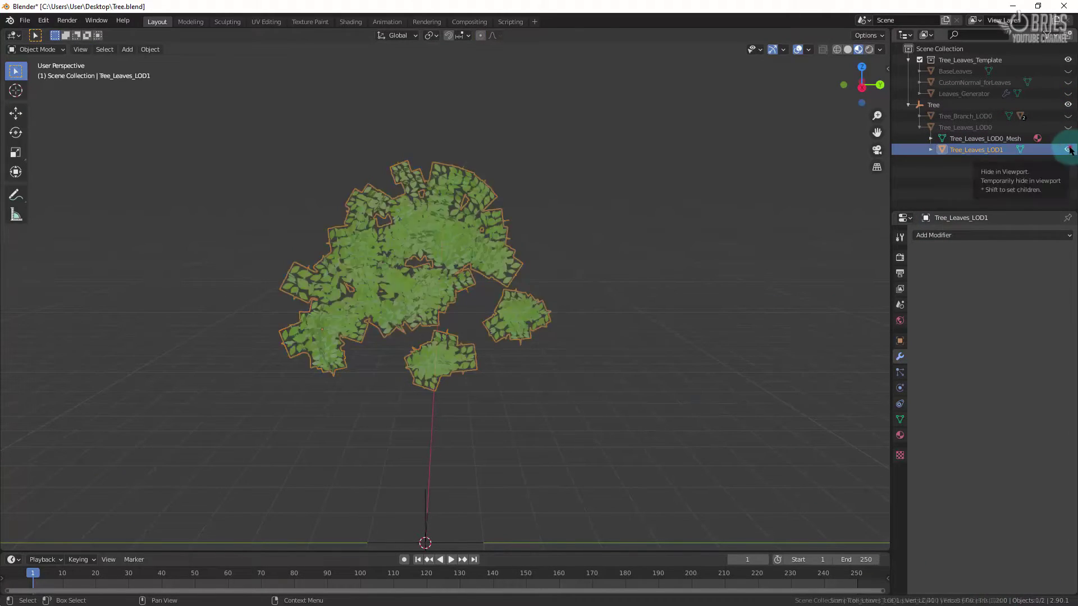
Step: Toggle the visibility of Tree_Leaves_LOD0 and Tree_Leaves_LOD1 to compare the two leaf levels
{"action": "left_click", "coordinate": [1068, 150]}
{"action": "left_click", "coordinate": [1068, 128]}
{"action": "left_click", "coordinate": [966, 128]}
{"action": "key", "text": "Tab"}
{"action": "key", "text": "Tab"}
{"action": "left_click", "coordinate": [979, 151]}
{"action": "left_click", "coordinate": [1068, 150]}
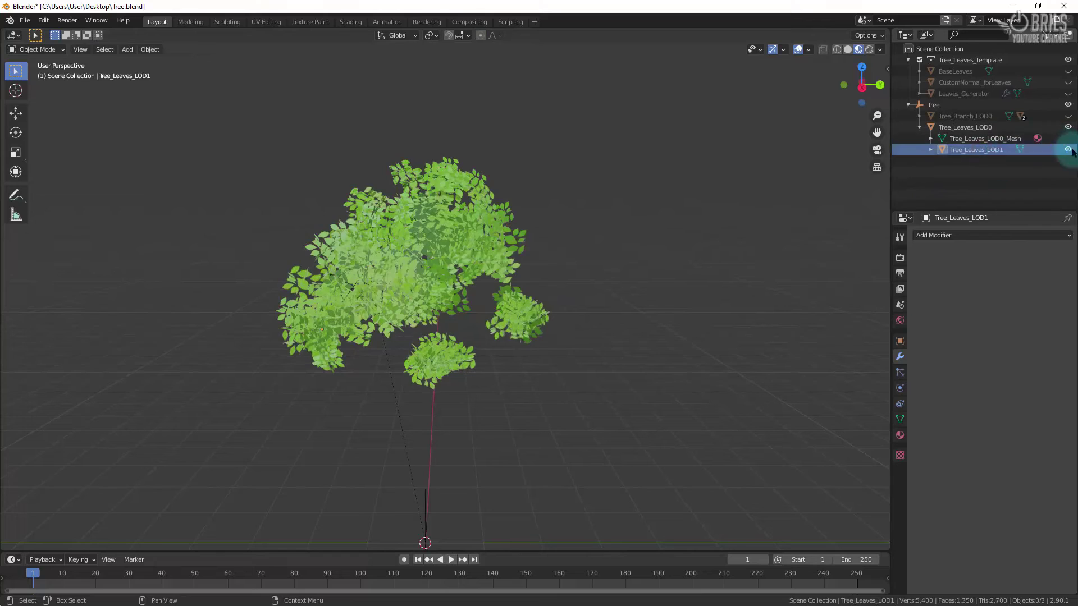
Step: Hide both leaf LOD meshes and show Leaves_Generator with its hair particle number set to 150
{"action": "left_click", "coordinate": [1068, 150]}
{"action": "left_click", "coordinate": [1068, 127]}
{"action": "left_click", "coordinate": [977, 93]}
{"action": "left_click", "coordinate": [1068, 94]}
{"action": "left_click", "coordinate": [900, 371]}
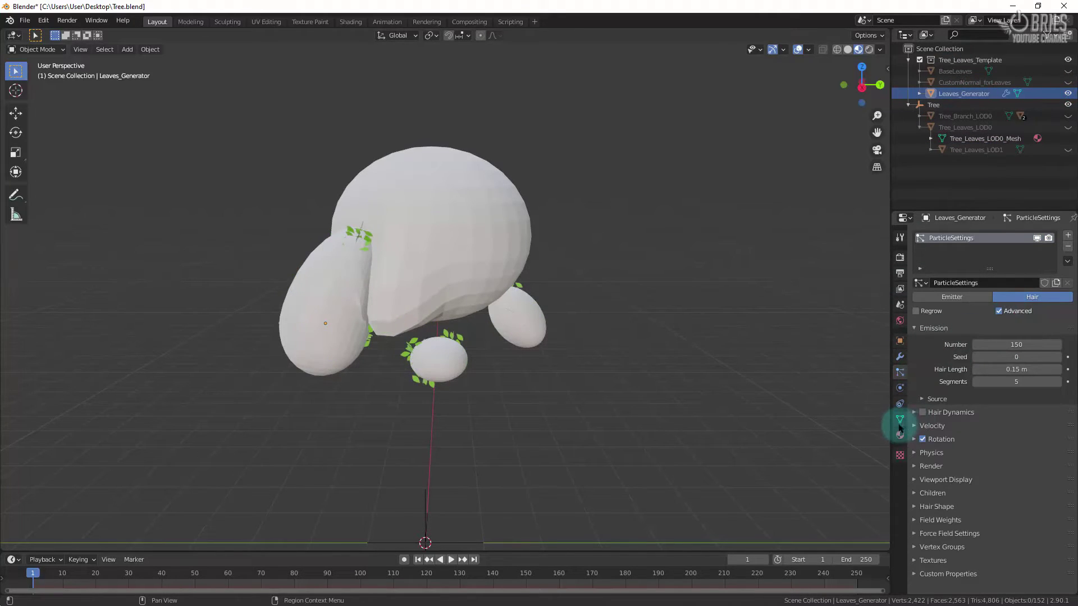
Step: Convert Leaves_Generator's particles to real objects and make BaseLeaves.001 through BaseLeaves.150 single-user for Object & Data
{"action": "left_click", "coordinate": [899, 357]}
{"action": "left_click", "coordinate": [709, 336]}
{"action": "left_click", "coordinate": [519, 247]}
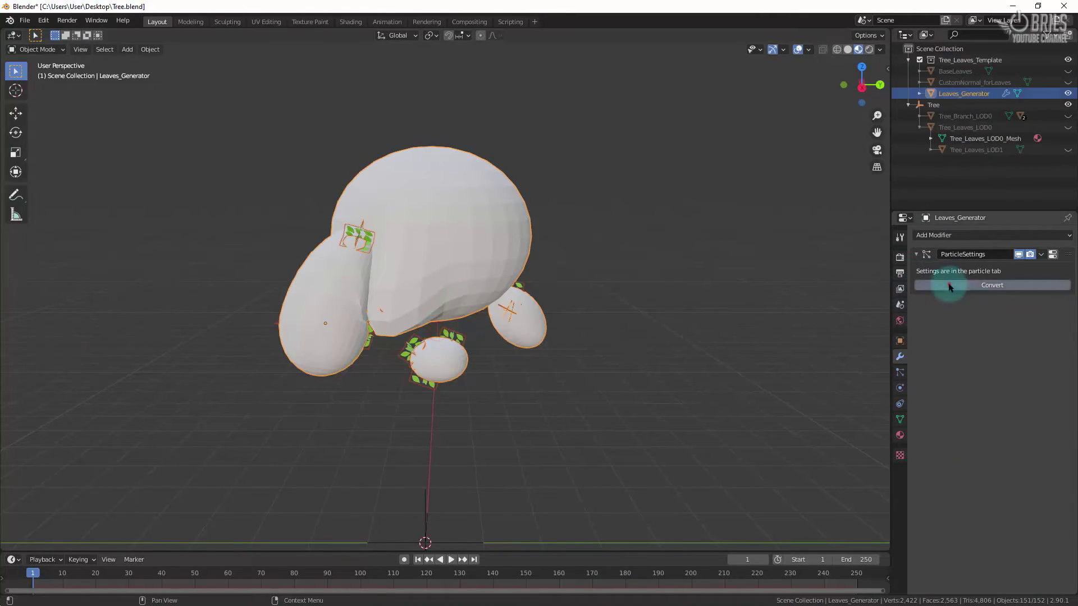
{"action": "left_click", "coordinate": [949, 284]}
{"action": "left_click", "coordinate": [966, 83]}
{"action": "scroll", "coordinate": [972, 100], "scroll_direction": "down", "scroll_amount": 18}
{"action": "scroll", "coordinate": [972, 97], "scroll_direction": "down", "scroll_amount": 20}
{"action": "left_click", "coordinate": [973, 143], "text": "shift"}
{"action": "left_click", "coordinate": [150, 48]}
{"action": "mouse_move", "coordinate": [206, 221]}
{"action": "mouse_move", "coordinate": [317, 274]}
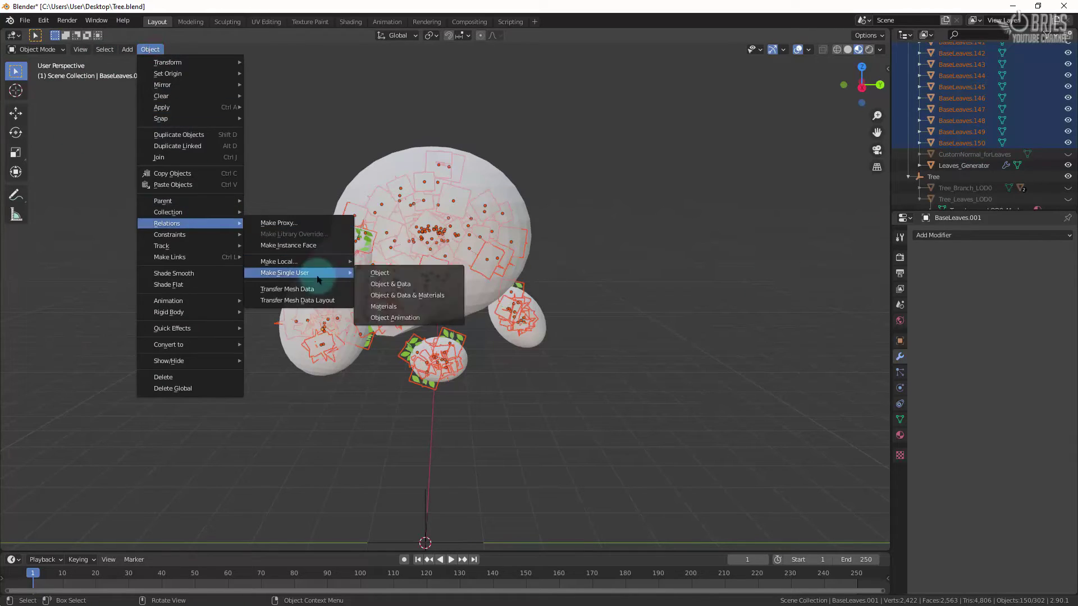
{"action": "left_click", "coordinate": [390, 284]}
Step: Join the 150 selected leaf objects into one mesh and parent it to Tree_Leaves_LOD1
{"action": "key", "text": "ctrl+j"}
{"action": "left_click", "coordinate": [962, 161], "text": "ctrl"}
{"action": "key", "text": "ctrl+p"}
{"action": "left_click", "coordinate": [641, 290]}
Step: Rename the joined BaseLeaves.001 object under Tree_Leaves_LOD1 to Tree_Leaves_LOD2
{"action": "left_click", "coordinate": [987, 172]}
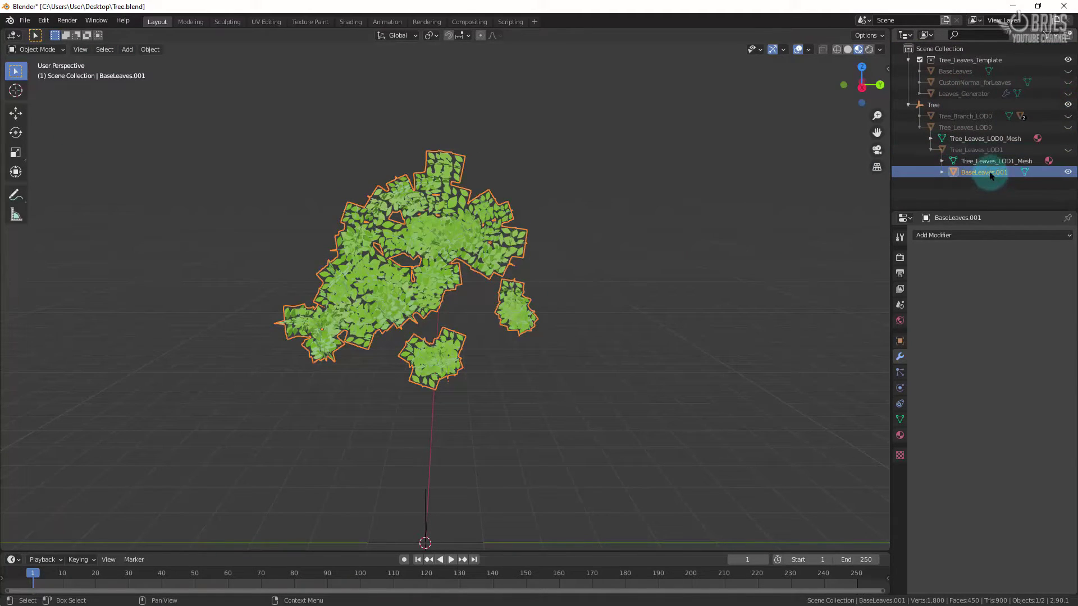
{"action": "key", "text": "Return"}
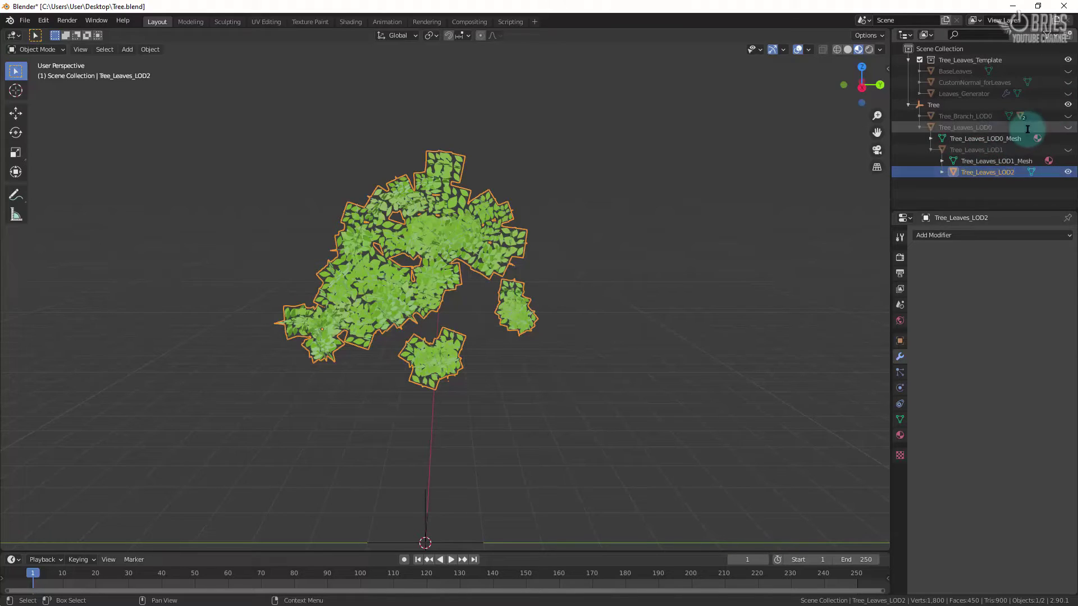
Step: Rename the mesh data under the Tree_Leaves_LOD2 object to Tree_Leaves_LOD2_Mesh
{"action": "left_click", "coordinate": [941, 165]}
{"action": "left_click", "coordinate": [942, 172]}
{"action": "double_click", "coordinate": [986, 184]}
{"action": "key", "text": "ctrl+v"}
{"action": "key", "text": "Left"}
{"action": "key", "text": "Left"}
{"action": "key", "text": "Left"}
{"action": "key", "text": "Left"}
{"action": "key", "text": "Left"}
{"action": "key", "text": "BackSpace"}
{"action": "type", "text": "2"}
{"action": "key", "text": "Return"}
Step: Check the LOD2 and LOD1 leaf meshes in Edit Mode, and leave only Tree_Leaves_LOD0 and Tree_Branch_LOD0 shown
{"action": "left_click", "coordinate": [986, 172]}
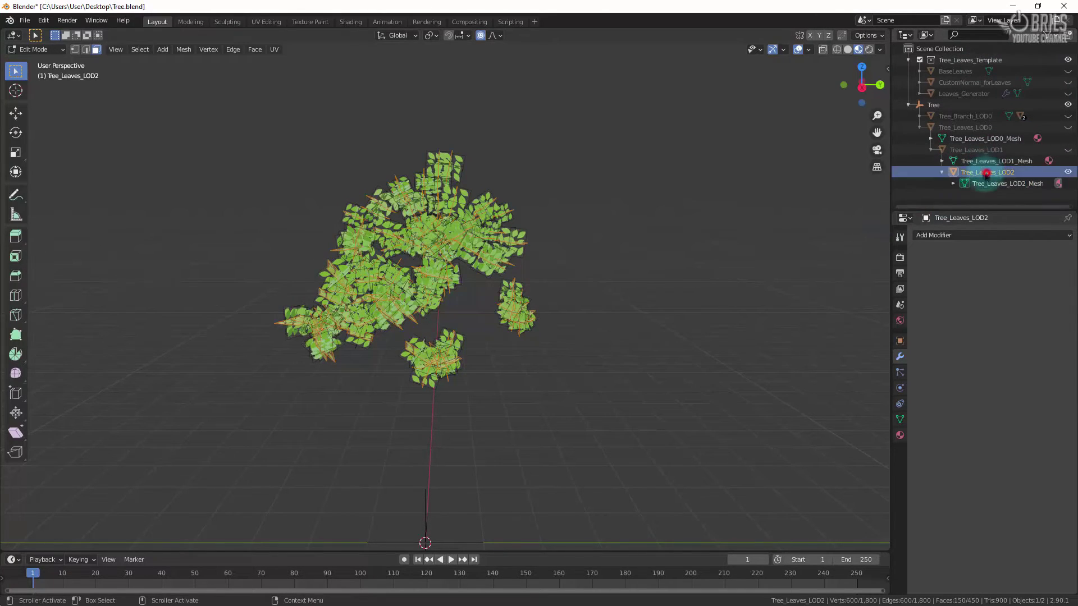
{"action": "key", "text": "a"}
{"action": "key", "text": "Tab"}
{"action": "left_click", "coordinate": [1067, 172]}
{"action": "left_click", "coordinate": [1067, 150]}
{"action": "left_click", "coordinate": [987, 150]}
{"action": "key", "text": "Tab"}
{"action": "key", "text": "Tab"}
{"action": "left_click", "coordinate": [1067, 150]}
{"action": "left_click", "coordinate": [1067, 128]}
{"action": "left_click", "coordinate": [1067, 116]}
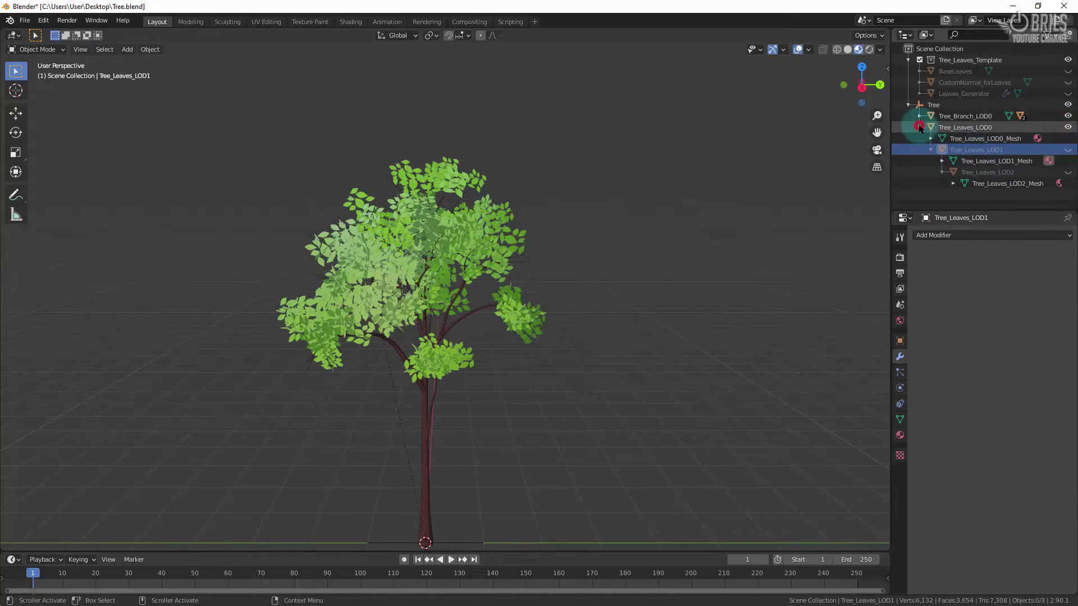
Step: Collapse the Tree hierarchy and delete the Tree_Leaves_Template collection with its contents
{"action": "left_click", "coordinate": [919, 128]}
{"action": "left_click", "coordinate": [954, 117]}
{"action": "left_click", "coordinate": [947, 105]}
{"action": "left_click", "coordinate": [981, 60]}
{"action": "right_click", "coordinate": [981, 60]}
{"action": "left_click", "coordinate": [953, 116]}
Step: Expand the Tree object and its branch and leaf children to review the nested LOD hierarchy
{"action": "left_click", "coordinate": [908, 60]}
{"action": "scroll", "coordinate": [700, 243], "scroll_direction": "down", "scroll_amount": 1}
{"action": "middle_click_drag", "start_coordinate": [700, 243], "coordinate": [746, 188], "text": "shift"}
{"action": "left_click", "coordinate": [908, 60]}
{"action": "left_click", "coordinate": [919, 72]}
{"action": "left_click", "coordinate": [920, 139]}
{"action": "left_click", "coordinate": [941, 184]}
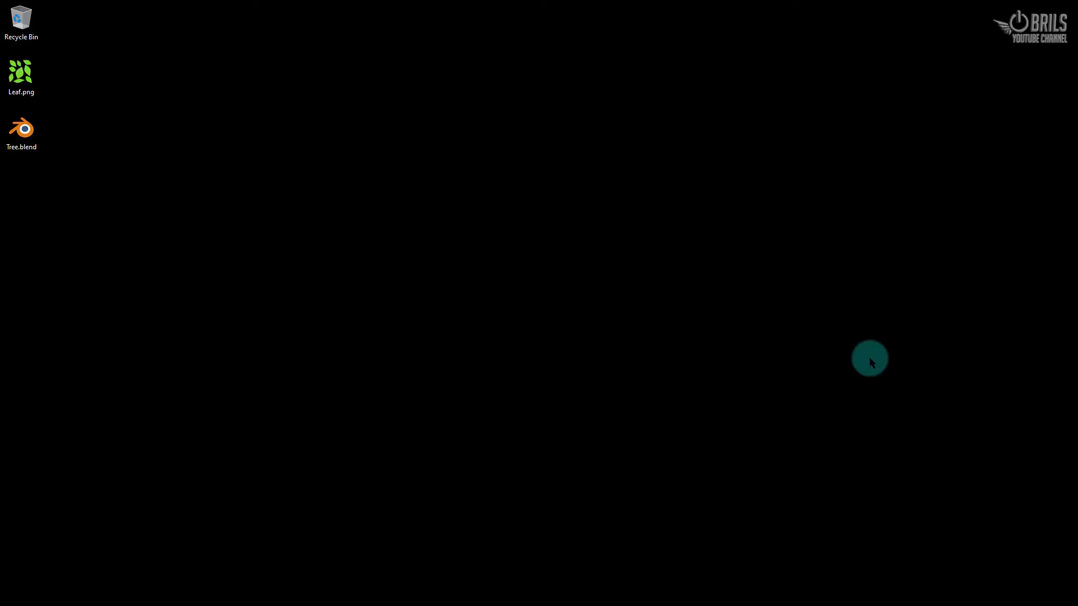
Step: Bring Leaf.png and Tree.blend from the desktop into the Unity project's Assets/Models/ENV/Tree1 folder
{"action": "left_click_drag", "start_coordinate": [87, 191], "coordinate": [10, 65]}
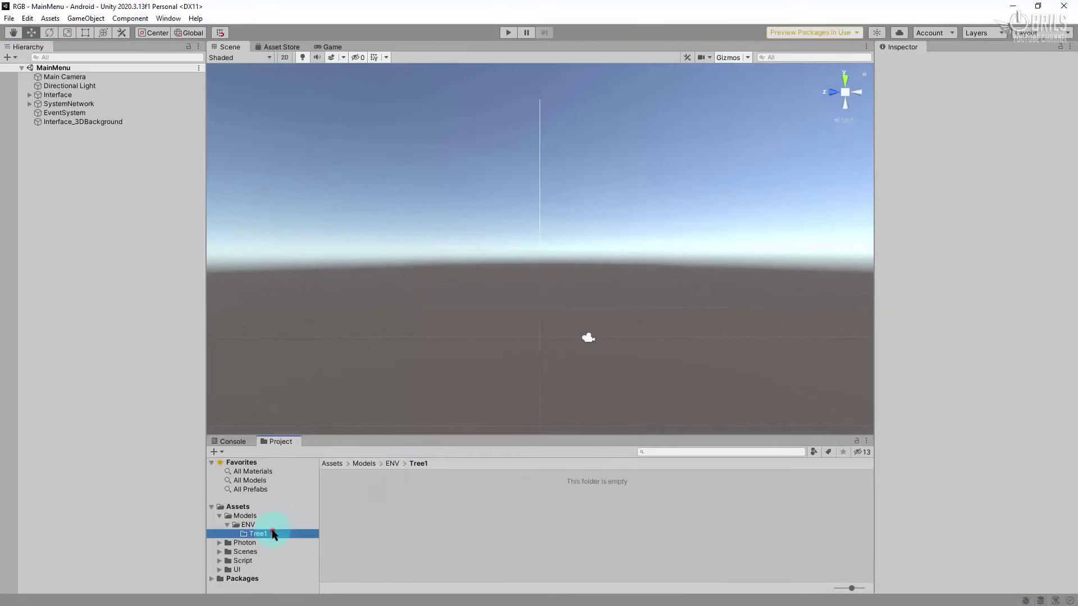
{"action": "right_click", "coordinate": [402, 523]}
{"action": "left_click", "coordinate": [528, 321]}
{"action": "left_click", "coordinate": [56, 144]}
{"action": "left_click_drag", "start_coordinate": [229, 171], "coordinate": [141, 132]}
{"action": "left_click", "coordinate": [442, 309]}
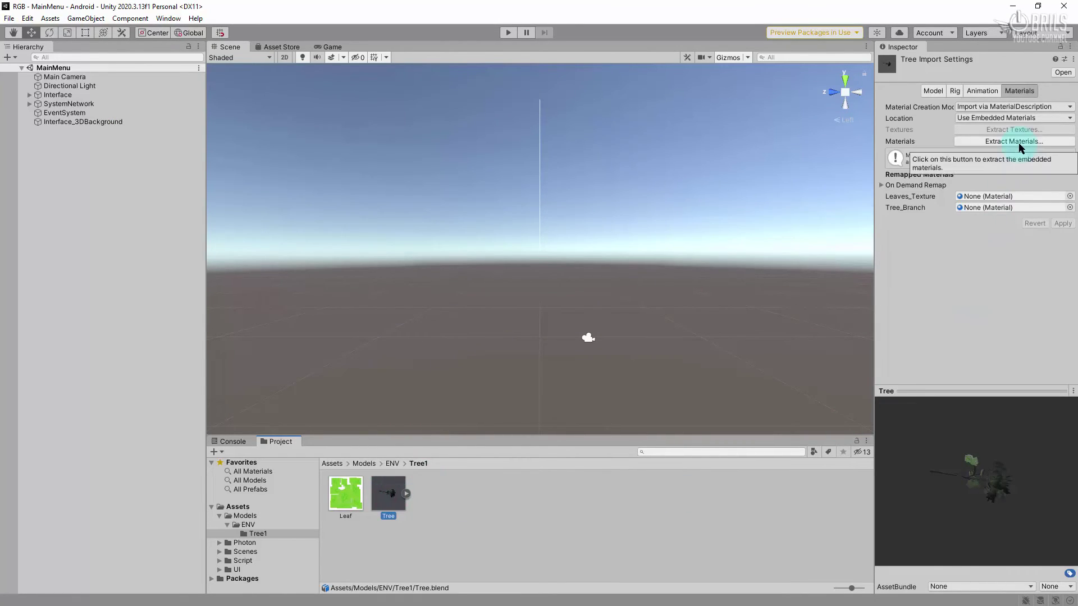
Step: Extract the Tree model's embedded Leaves_Texture and Tree_Branch materials into the Tree1 folder
{"action": "left_click", "coordinate": [1019, 143]}
{"action": "left_click", "coordinate": [435, 310]}
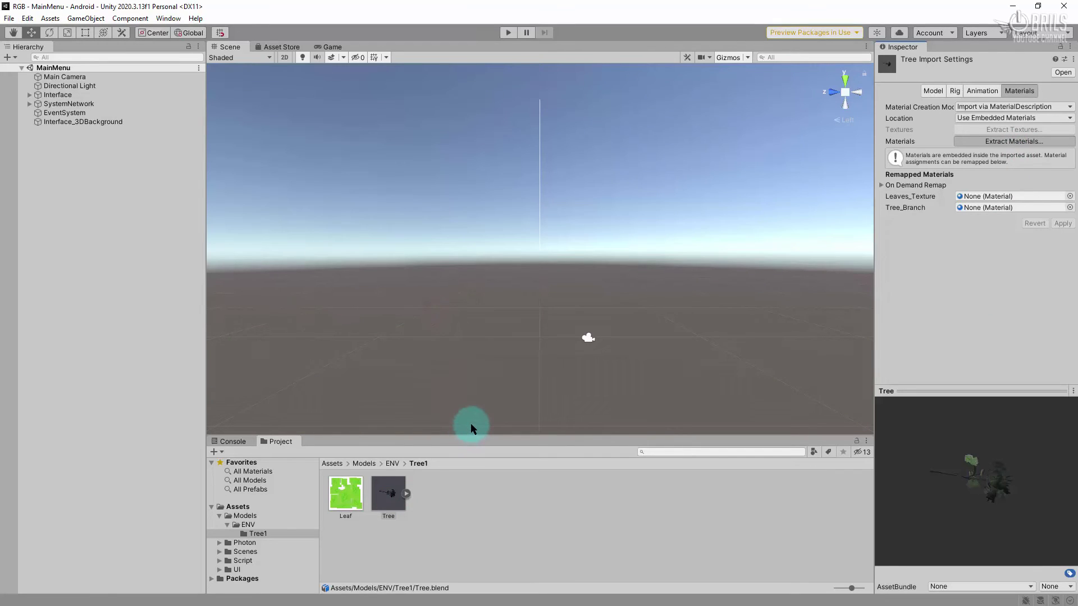
{"action": "left_click", "coordinate": [521, 494]}
{"action": "left_click", "coordinate": [430, 495]}
{"action": "left_click", "coordinate": [389, 495]}
Step: Place the Tree model in the scene as a child of Interface_3DBackground
{"action": "left_click_drag", "start_coordinate": [431, 496], "coordinate": [111, 122]}
{"action": "scroll", "coordinate": [542, 321], "scroll_direction": "up", "scroll_amount": 3}
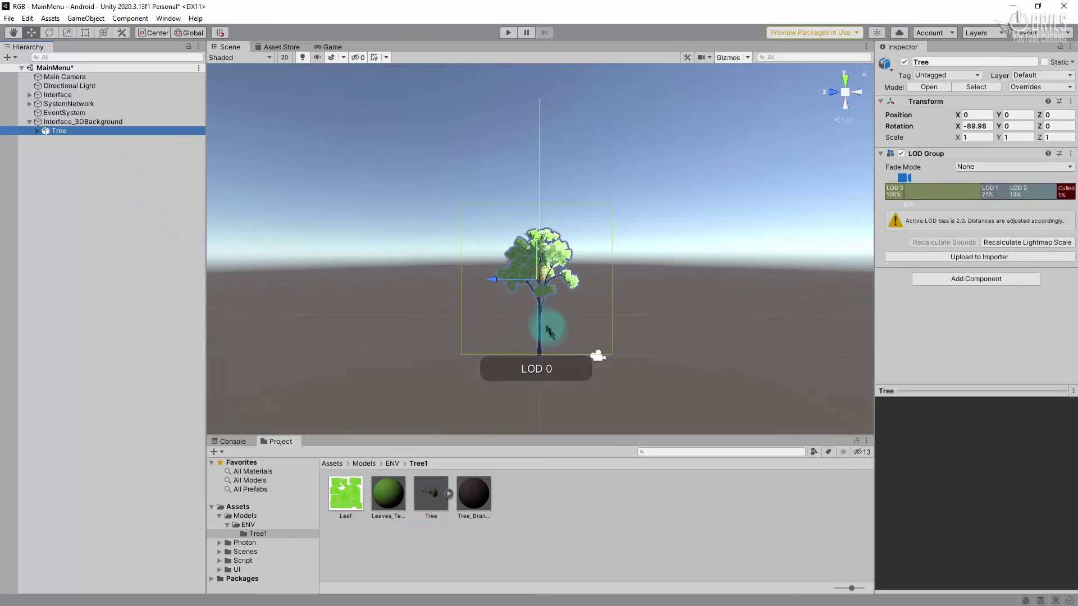
{"action": "scroll", "coordinate": [639, 338], "scroll_direction": "up", "scroll_amount": 5}
Step: Switch the Leaves_Texture material from opaque to transparent rendering and open its list of shaders
{"action": "left_click", "coordinate": [388, 494]}
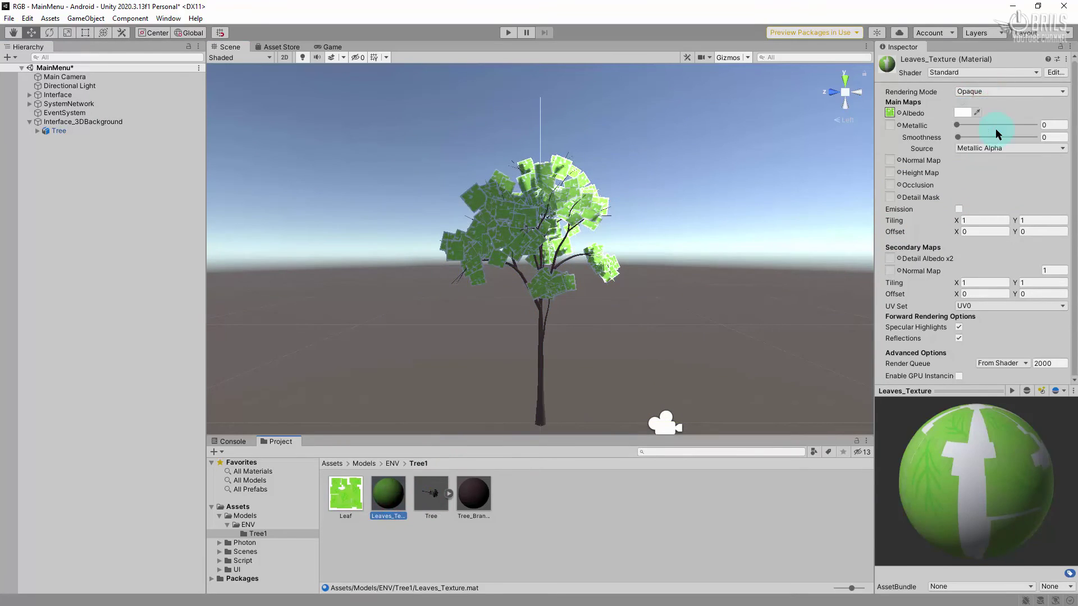
{"action": "left_click", "coordinate": [1037, 74]}
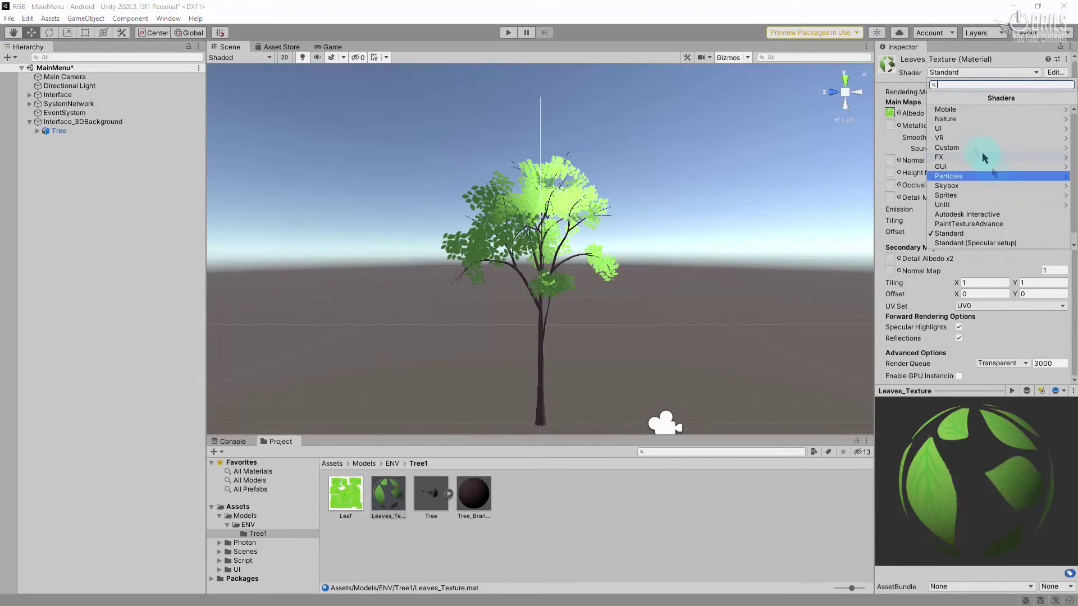
{"action": "left_click", "coordinate": [501, 402]}
Step: Raise the LOD 1 and LOD 2 thresholds in the Tree's LOD Group, LOD 2 to 93%, and preview the level switching
{"action": "left_click", "coordinate": [92, 134]}
{"action": "left_click_drag", "start_coordinate": [980, 194], "coordinate": [889, 210]}
{"action": "left_click_drag", "start_coordinate": [993, 192], "coordinate": [890, 210]}
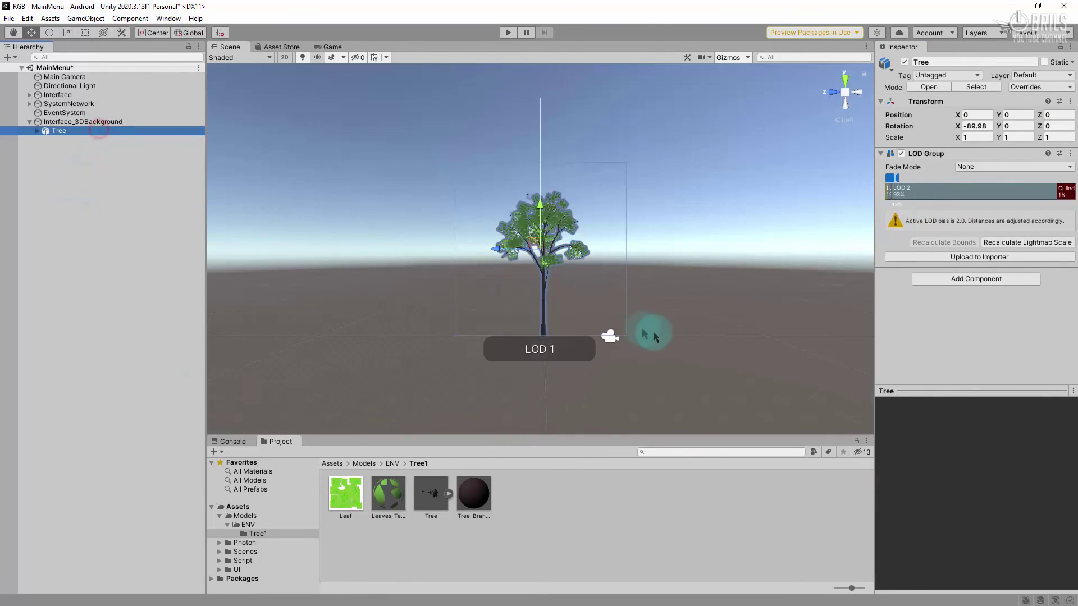
{"action": "scroll", "coordinate": [653, 332], "scroll_direction": "up", "scroll_amount": 3}
{"action": "scroll", "coordinate": [654, 333], "scroll_direction": "down", "scroll_amount": 5}
{"action": "scroll", "coordinate": [654, 332], "scroll_direction": "up", "scroll_amount": 5}
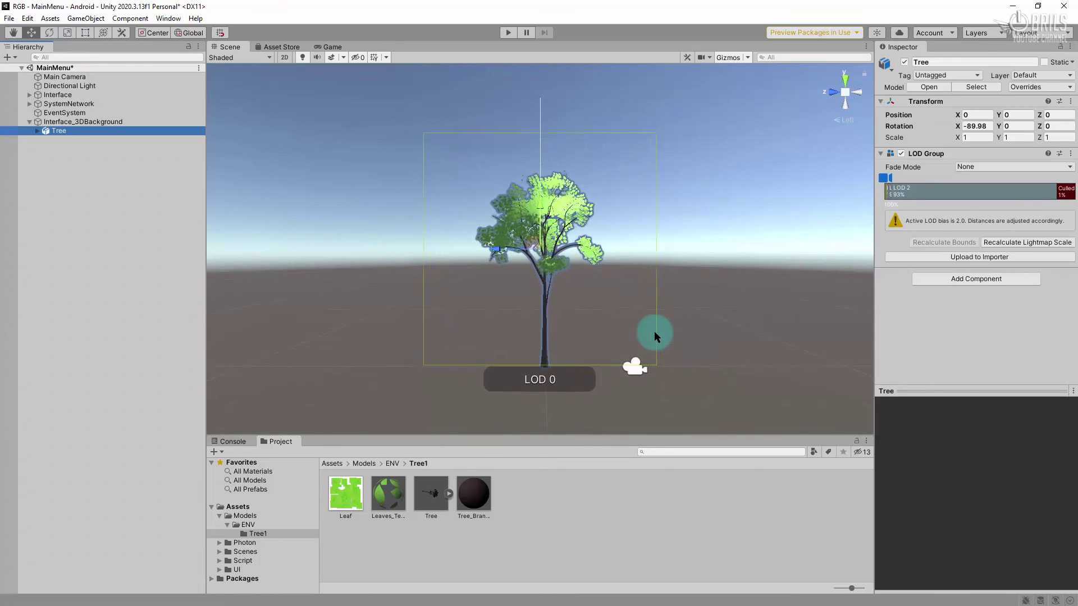
{"action": "left_click", "coordinate": [882, 181]}
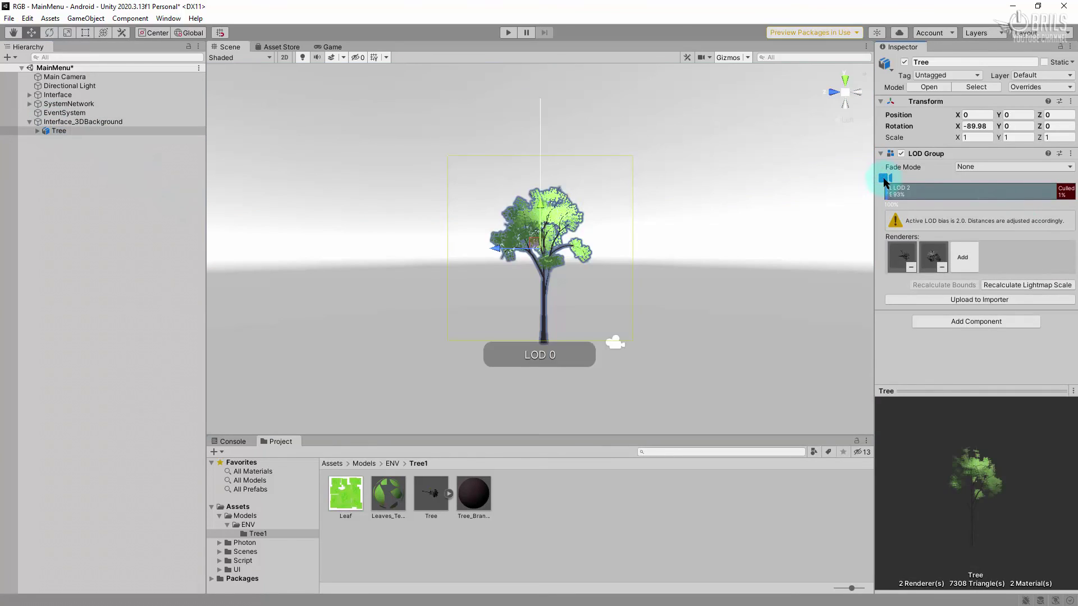